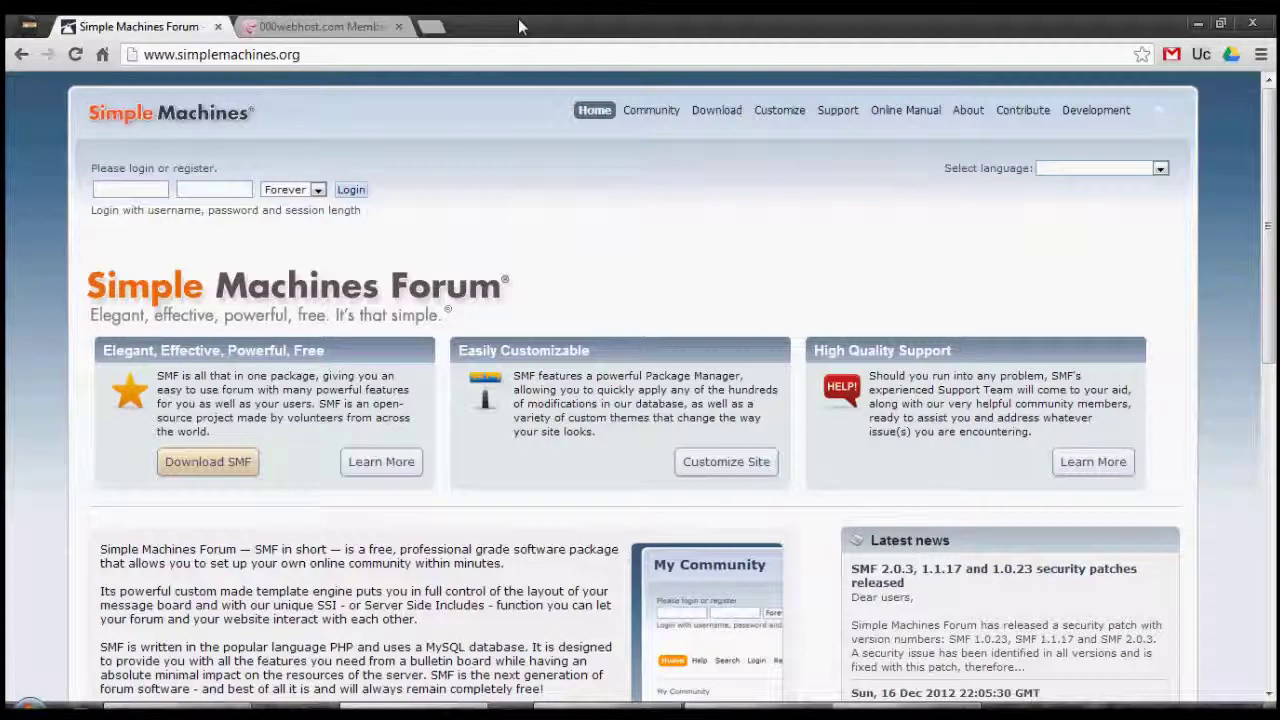
# Check the 000webhost control panel, then go to the Simple Machines Download page.
pyautogui.click(270, 25)
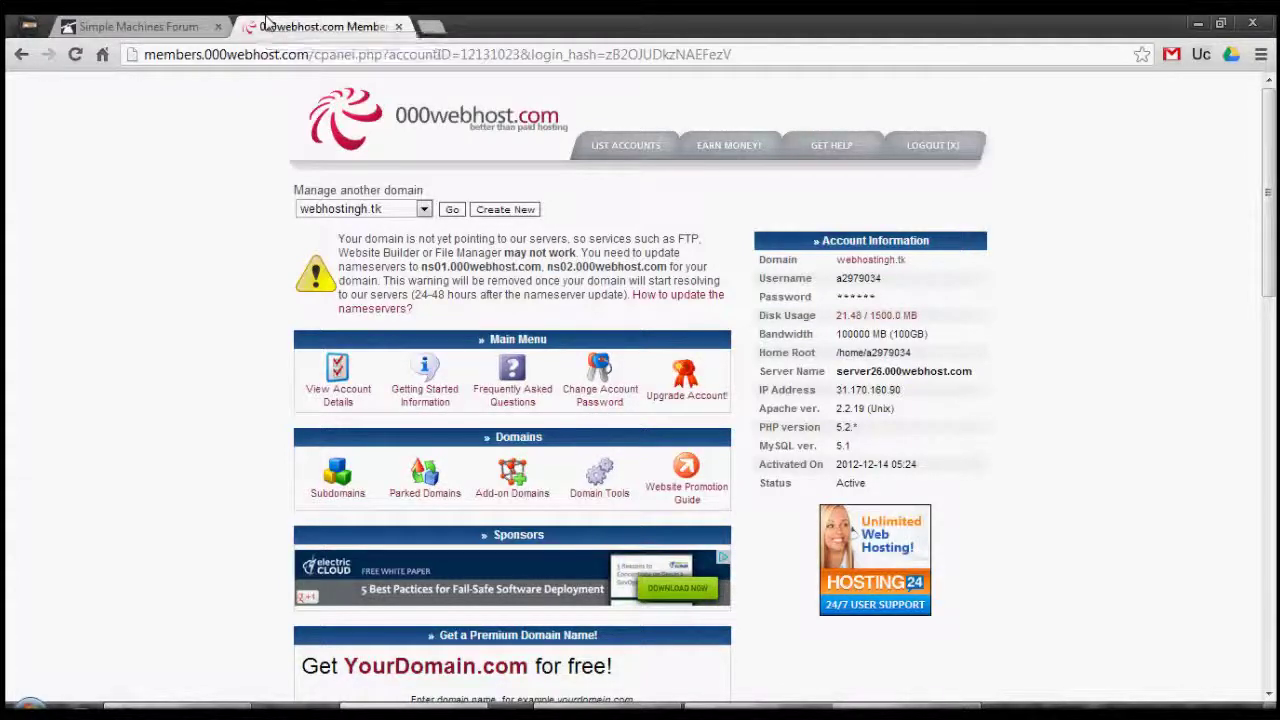
pyautogui.click(180, 24)
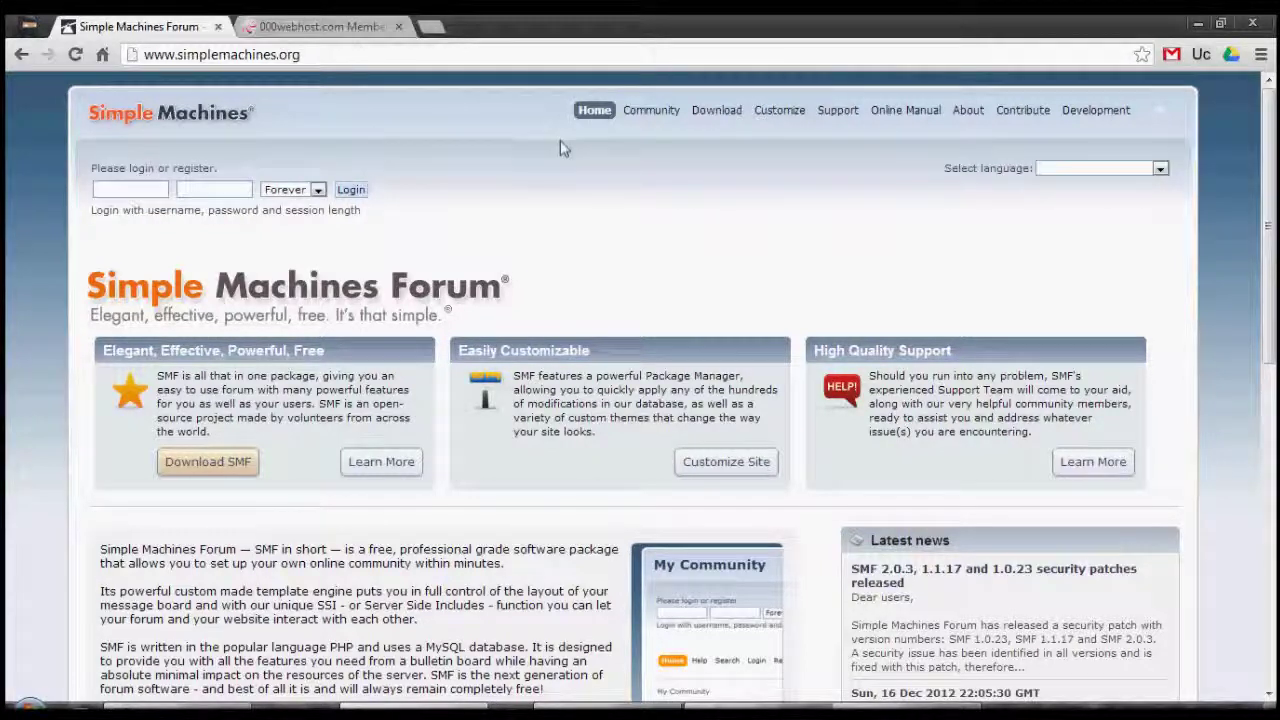
pyautogui.click(716, 118)
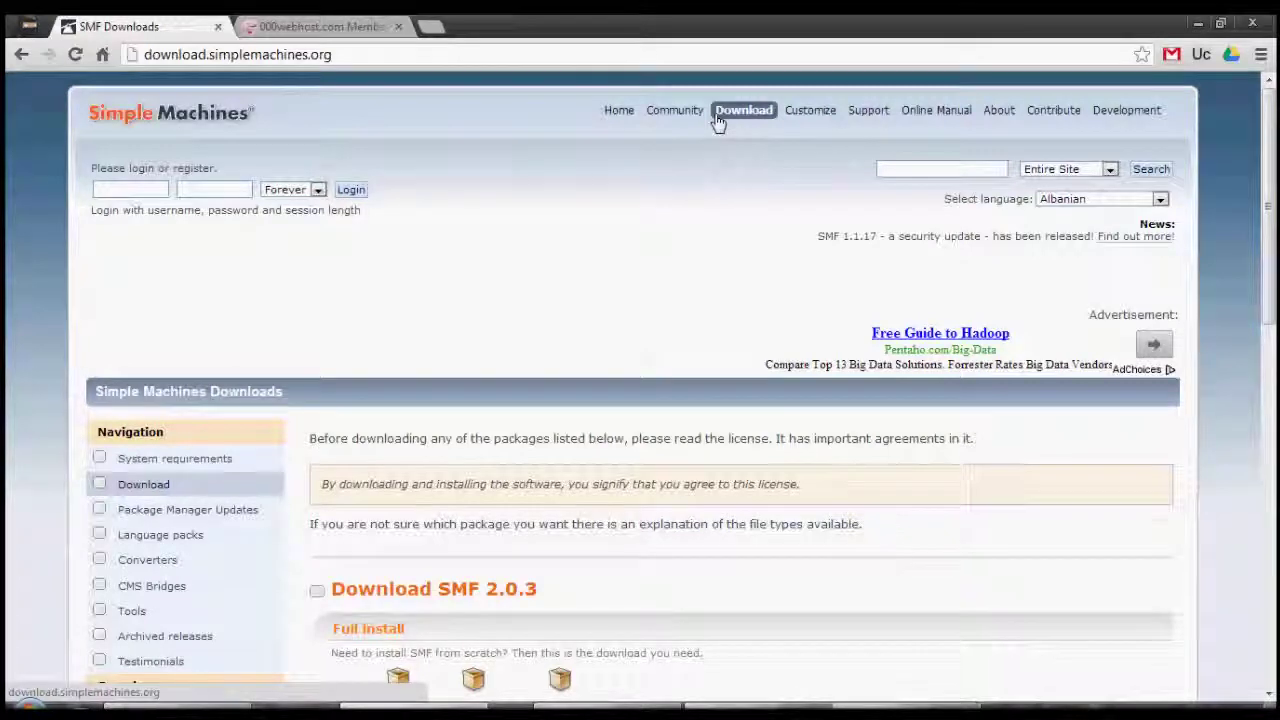
# Review the SMF 2.0.3 packages down to the Webinstall section, then show the desktop.
pyautogui.scroll(-4, 717, 120)
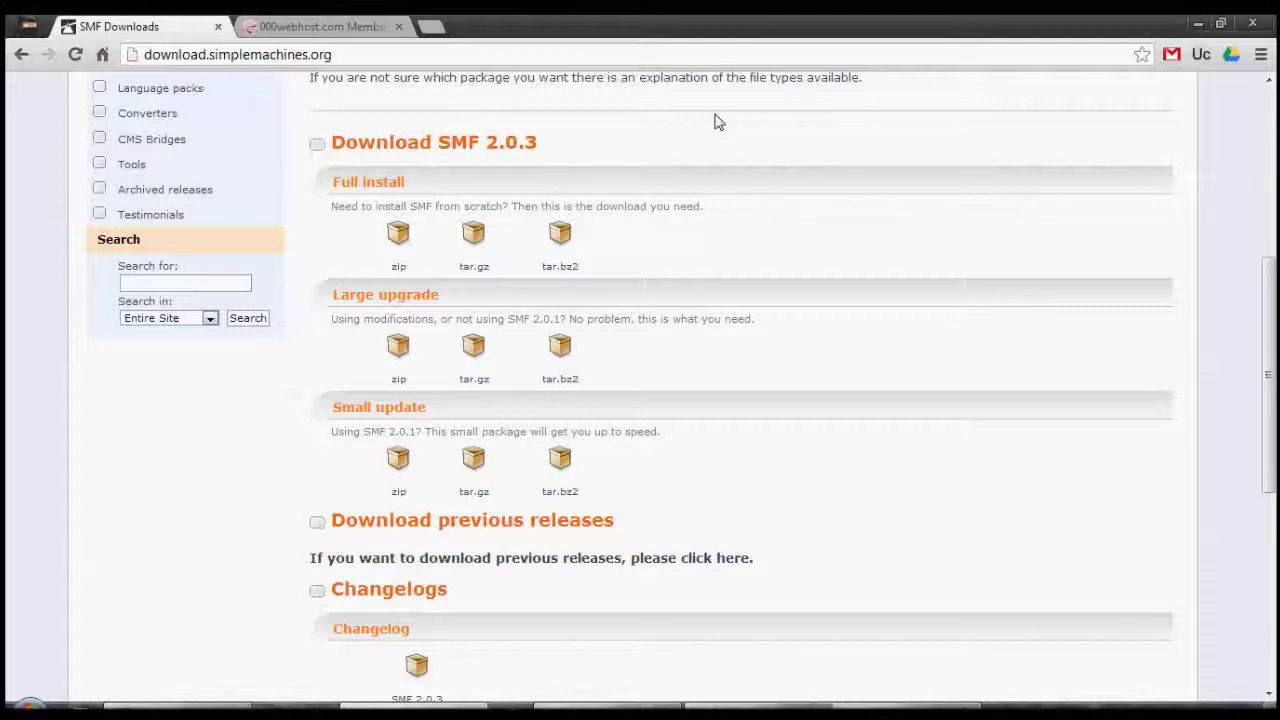
pyautogui.scroll(-3, 715, 121)
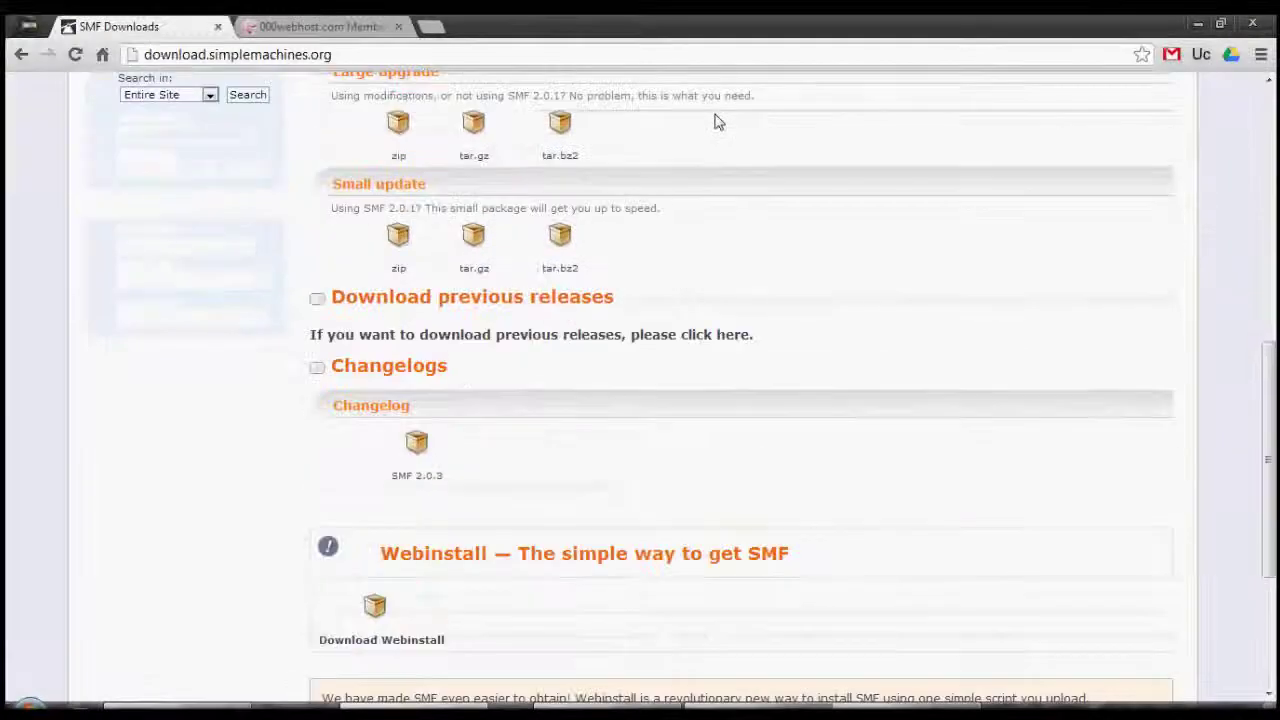
pyautogui.scroll(-3, 715, 121)
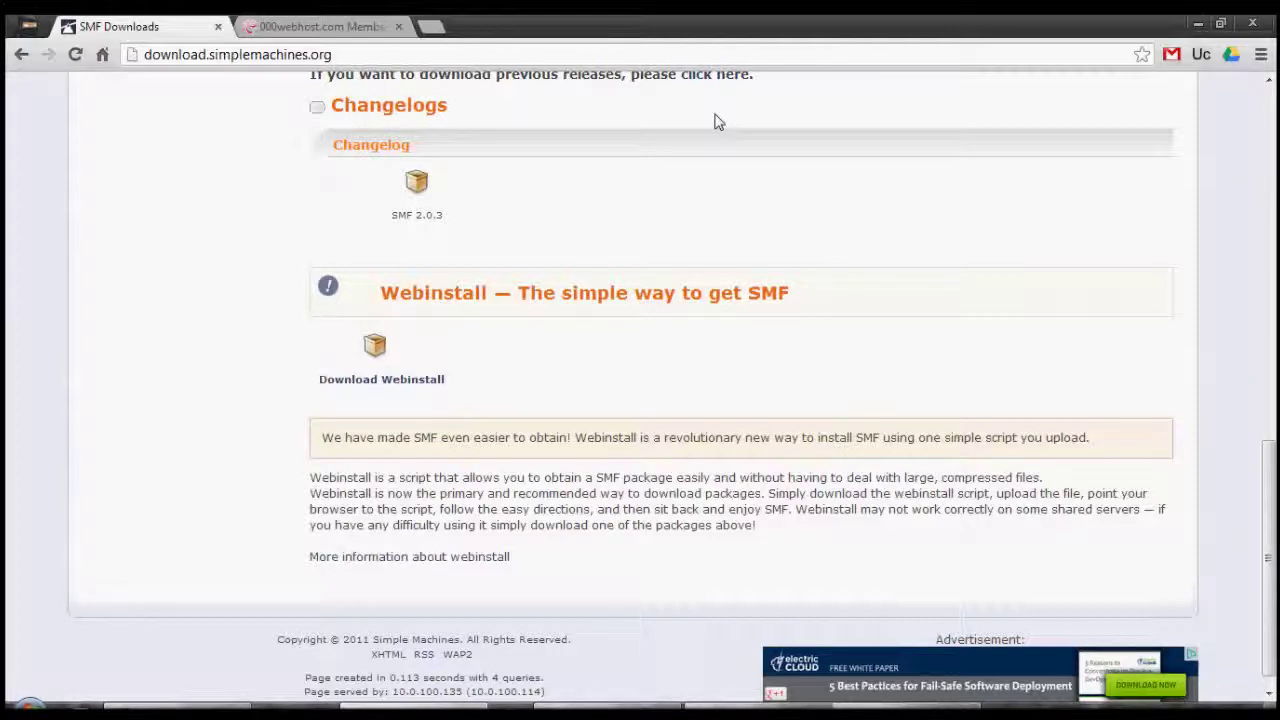
pyautogui.scroll(10, 715, 121)
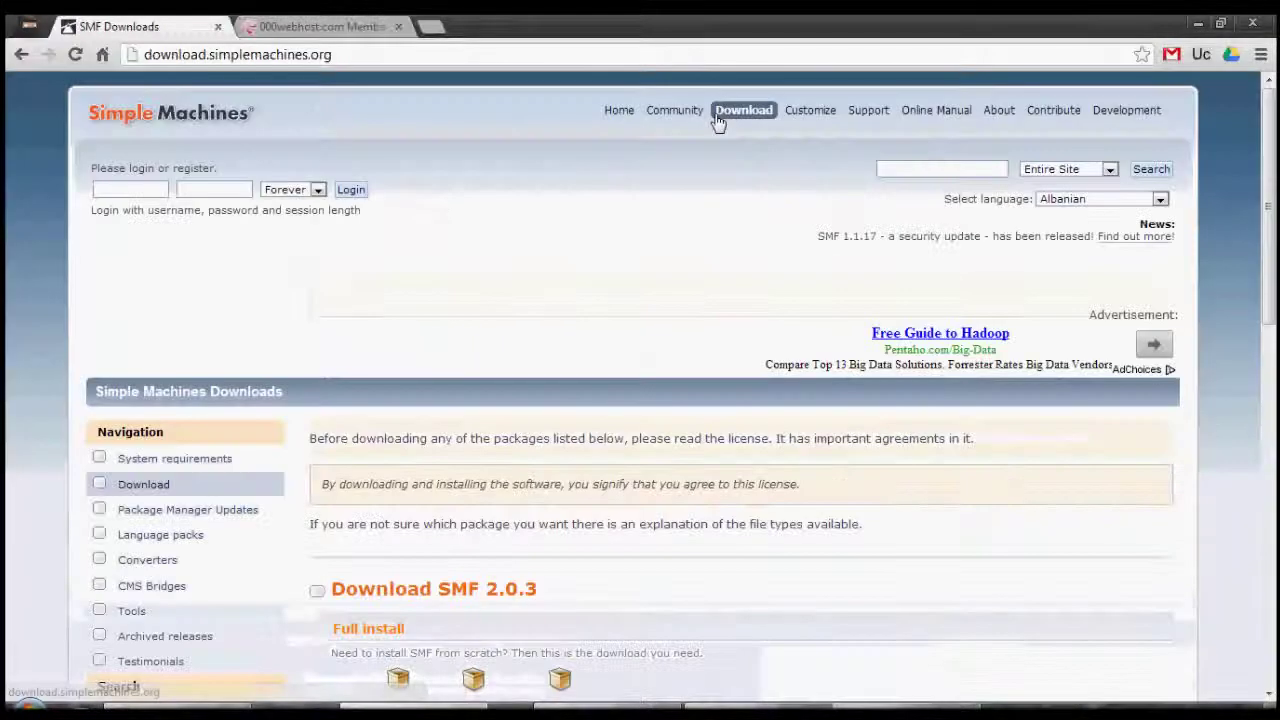
pyautogui.scroll(-2, 715, 121)
pyautogui.scroll(-2, 715, 121)
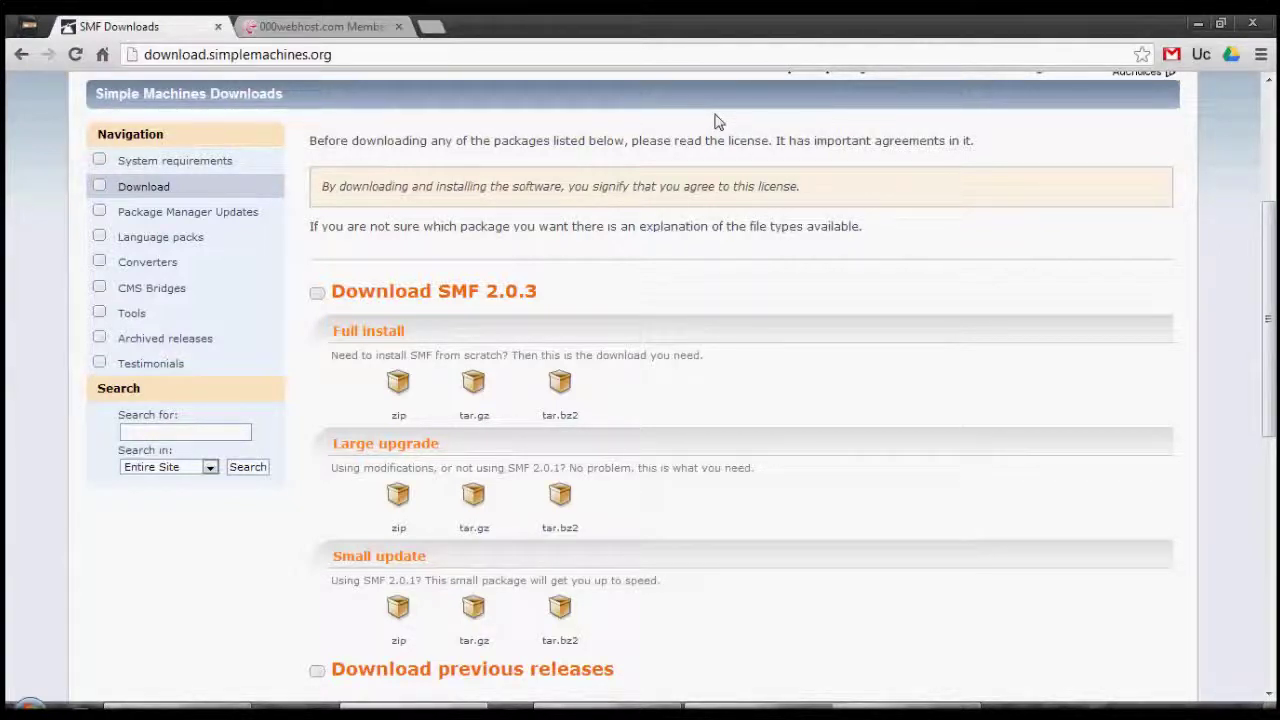
pyautogui.press('super+d')
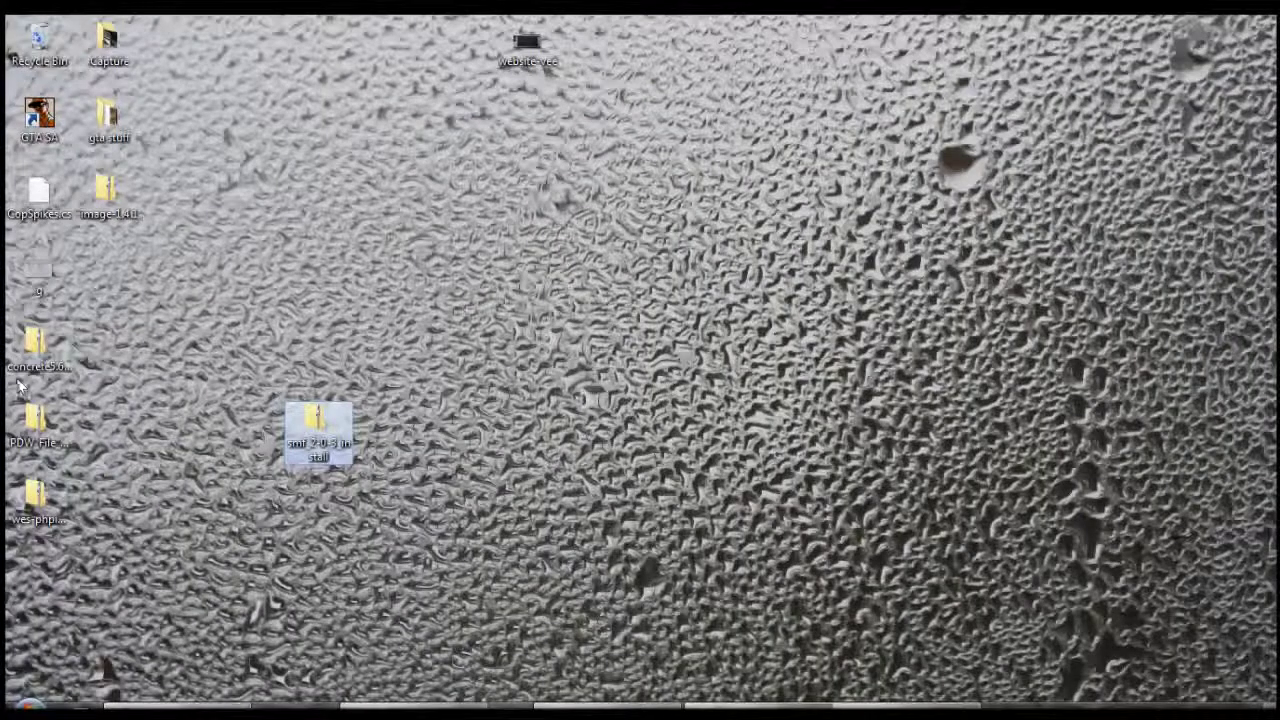
# Move the smf 2.0.3 install folder to the desktop centre and return to the 000webhost panel.
pyautogui.rightClick(320, 432)
pyautogui.click(608, 504)
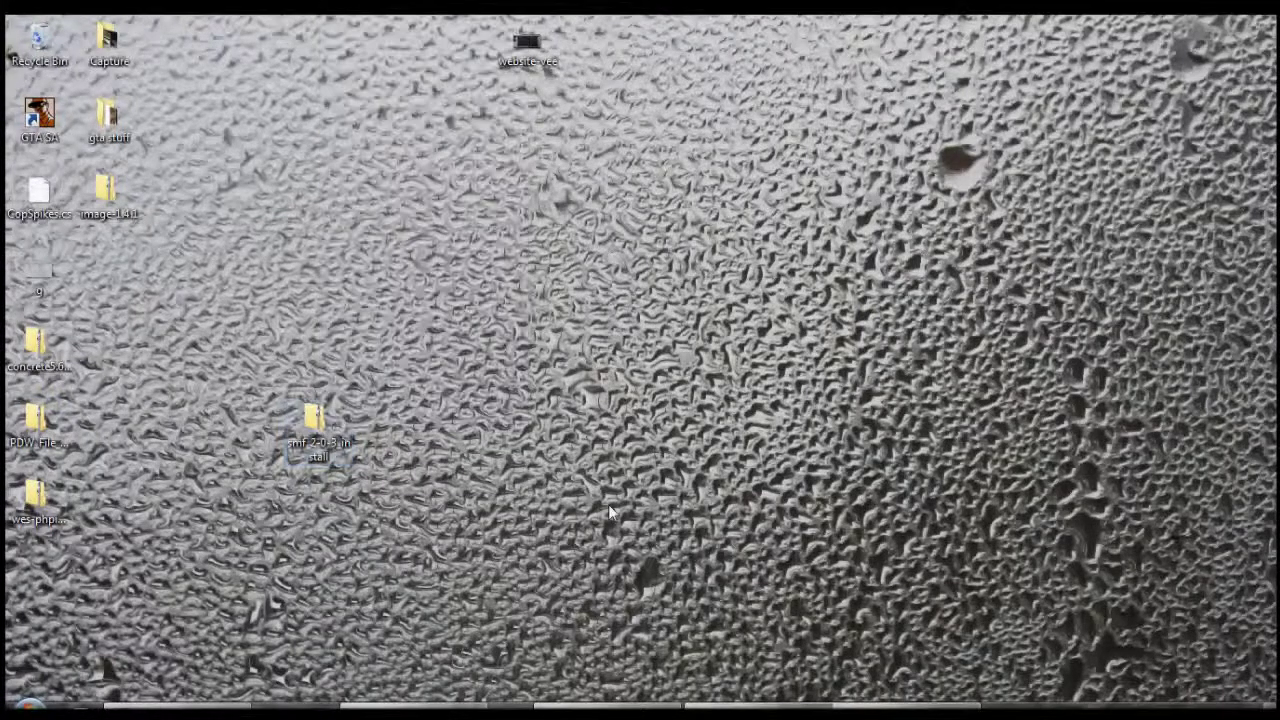
pyautogui.moveTo(298, 437); pyautogui.dragTo(578, 360)
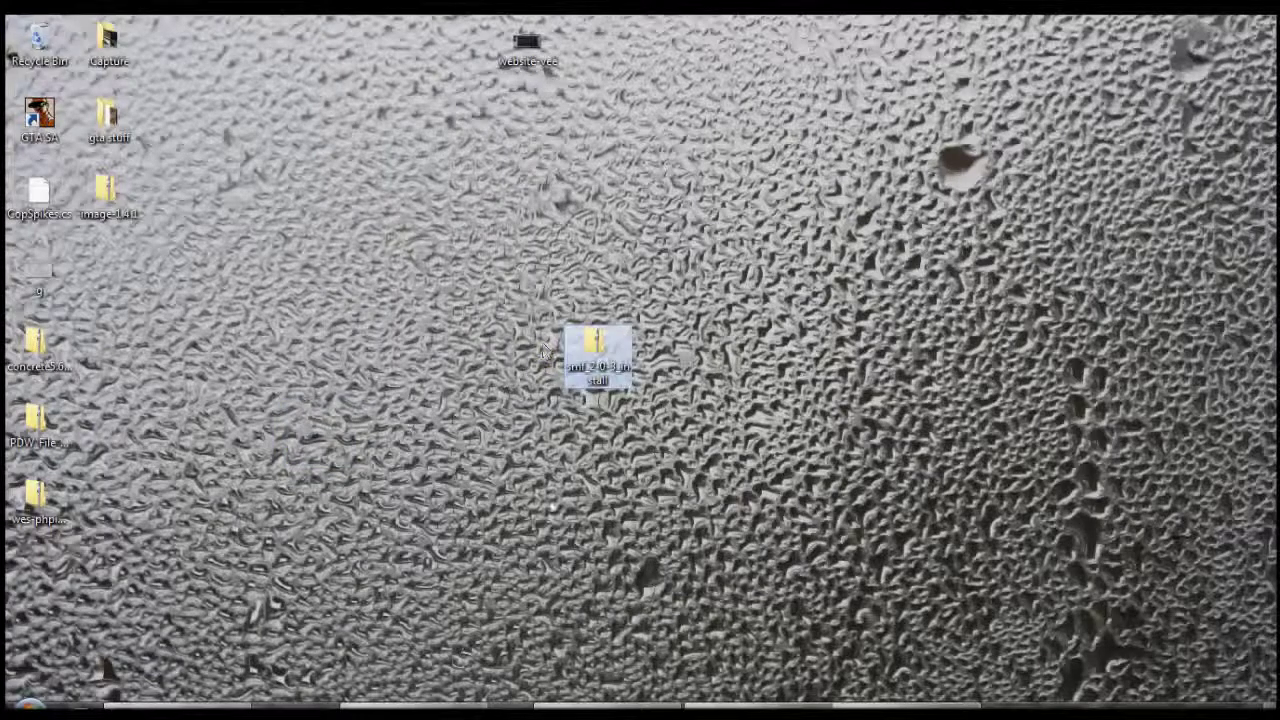
pyautogui.click(410, 706)
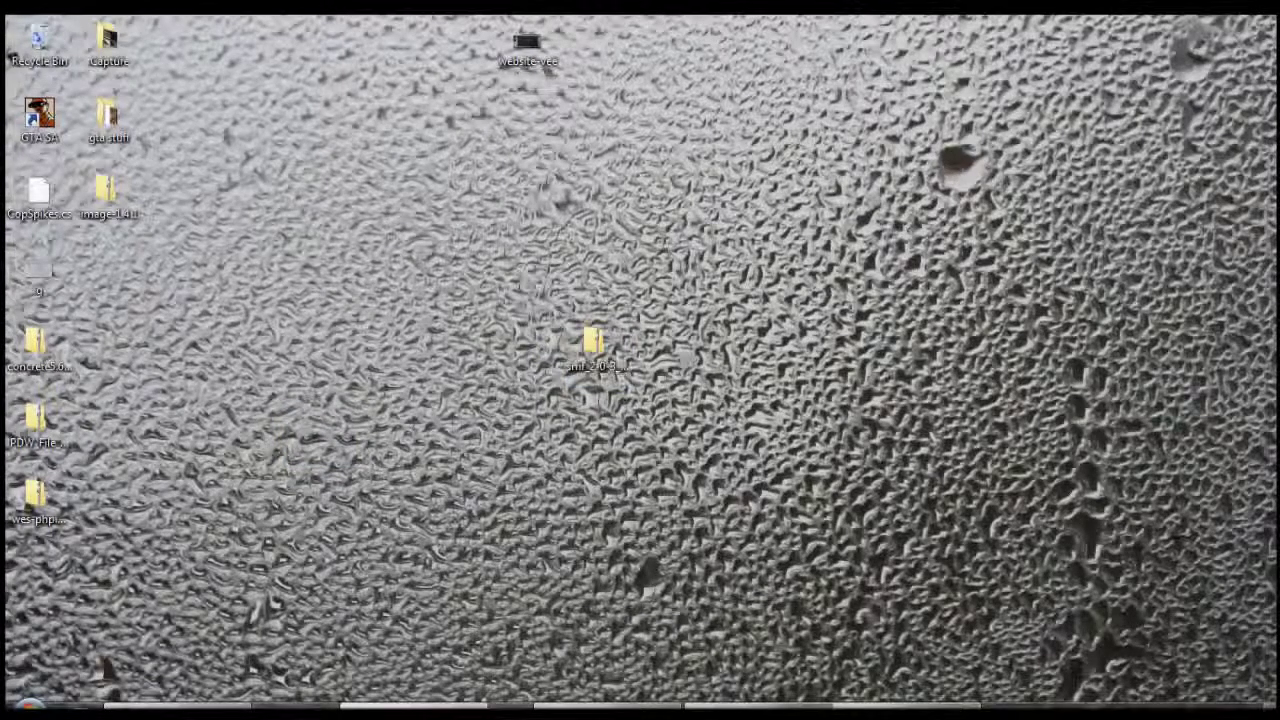
pyautogui.click(373, 22)
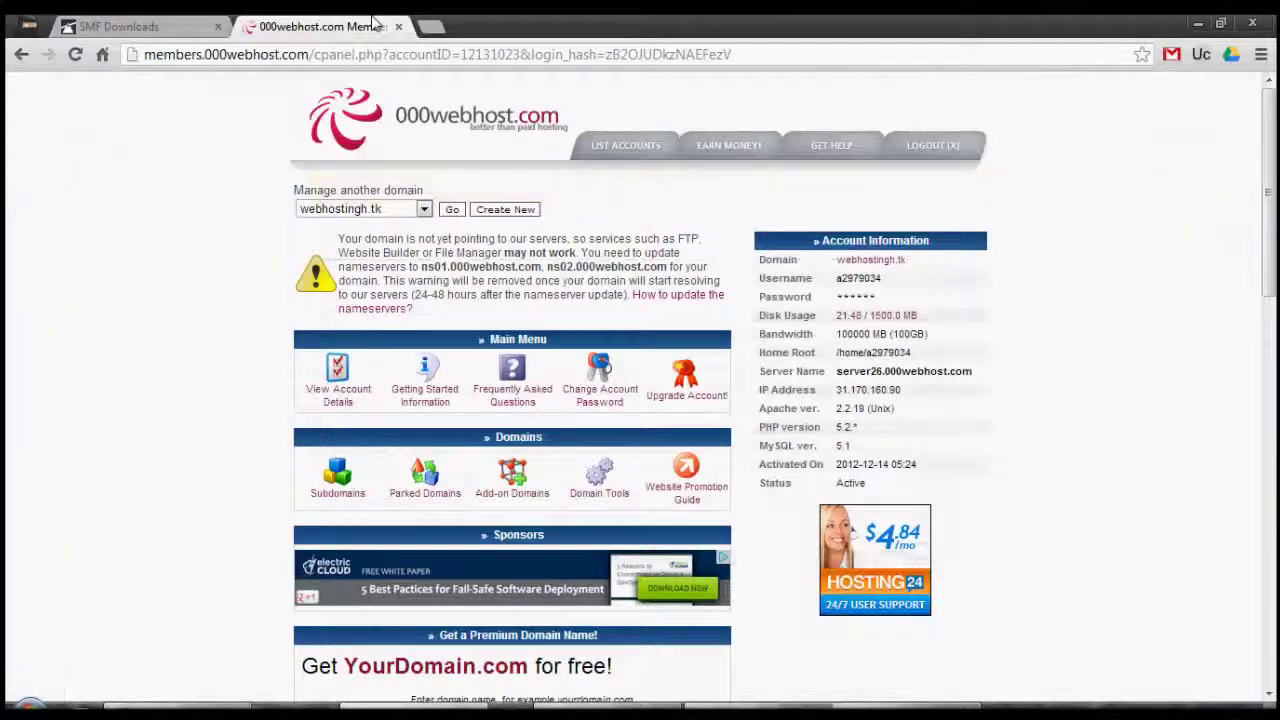
# Reopen the net2ftp File Manager after its expired session, open public_html, then show the desktop.
pyautogui.scroll(-2, 640, 380)
pyautogui.scroll(-3, 330, 100)
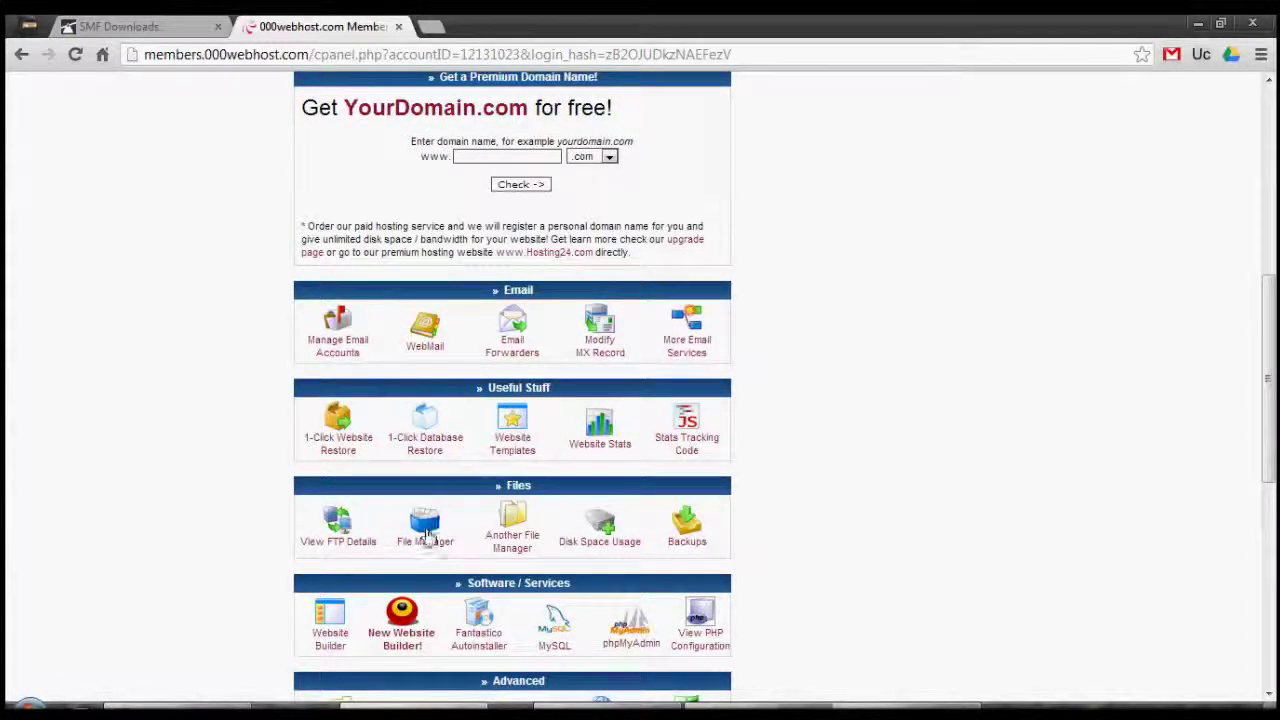
pyautogui.click(428, 533)
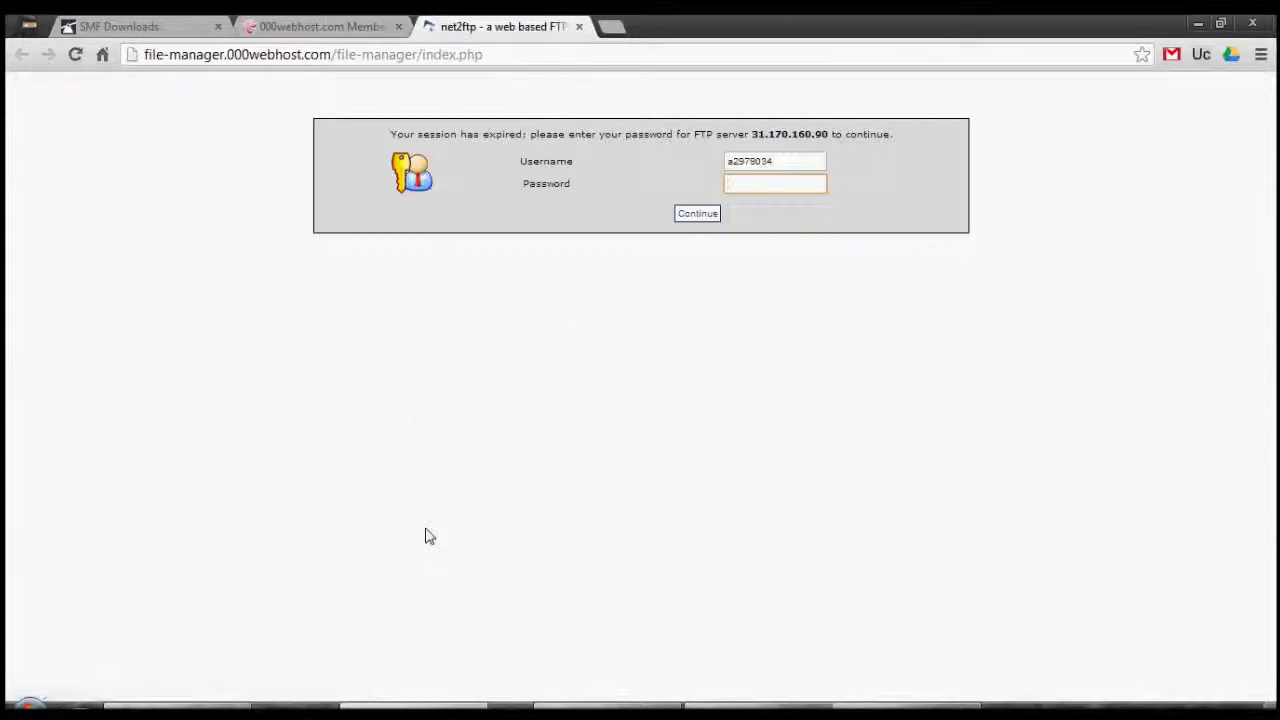
pyautogui.click(579, 27)
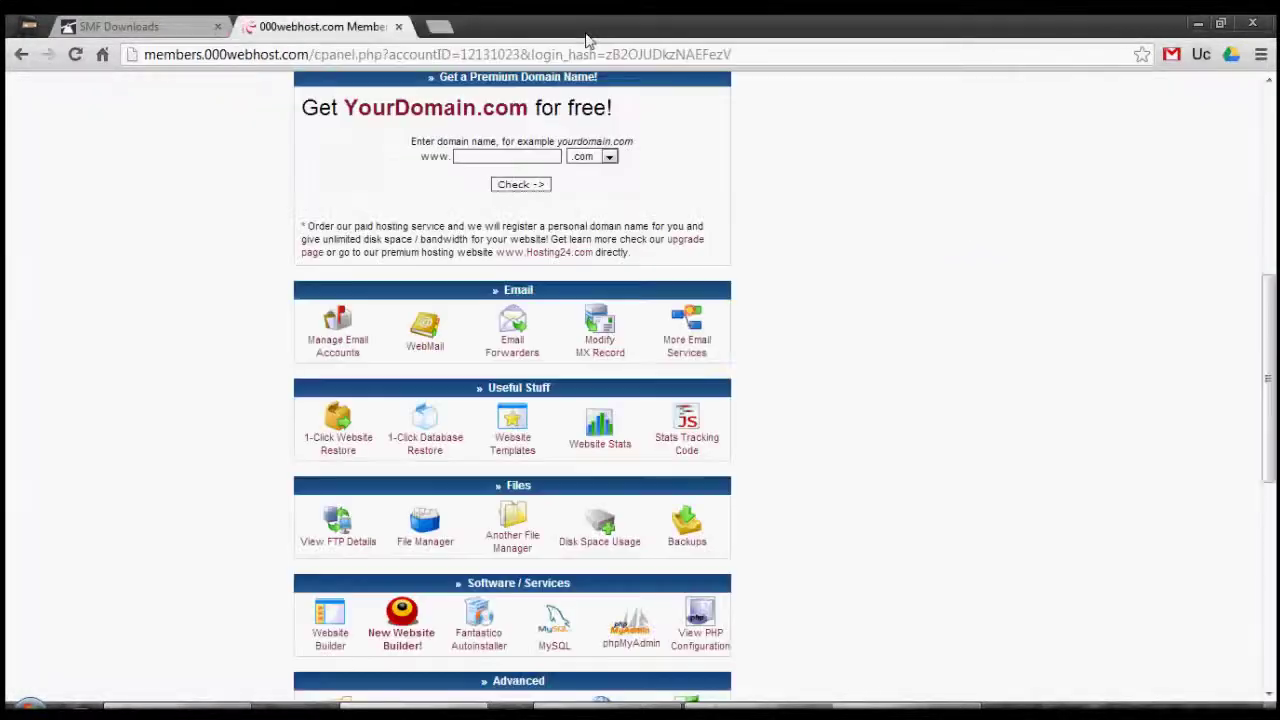
pyautogui.click(428, 533)
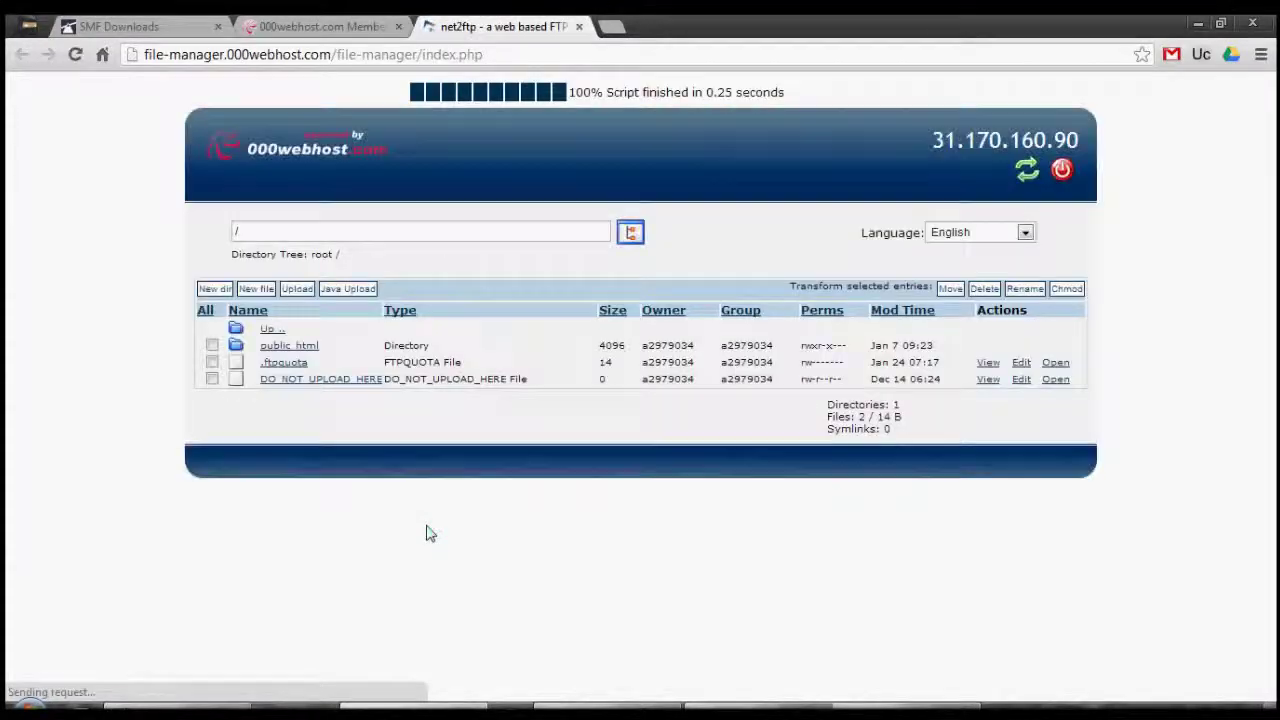
pyautogui.click(276, 350)
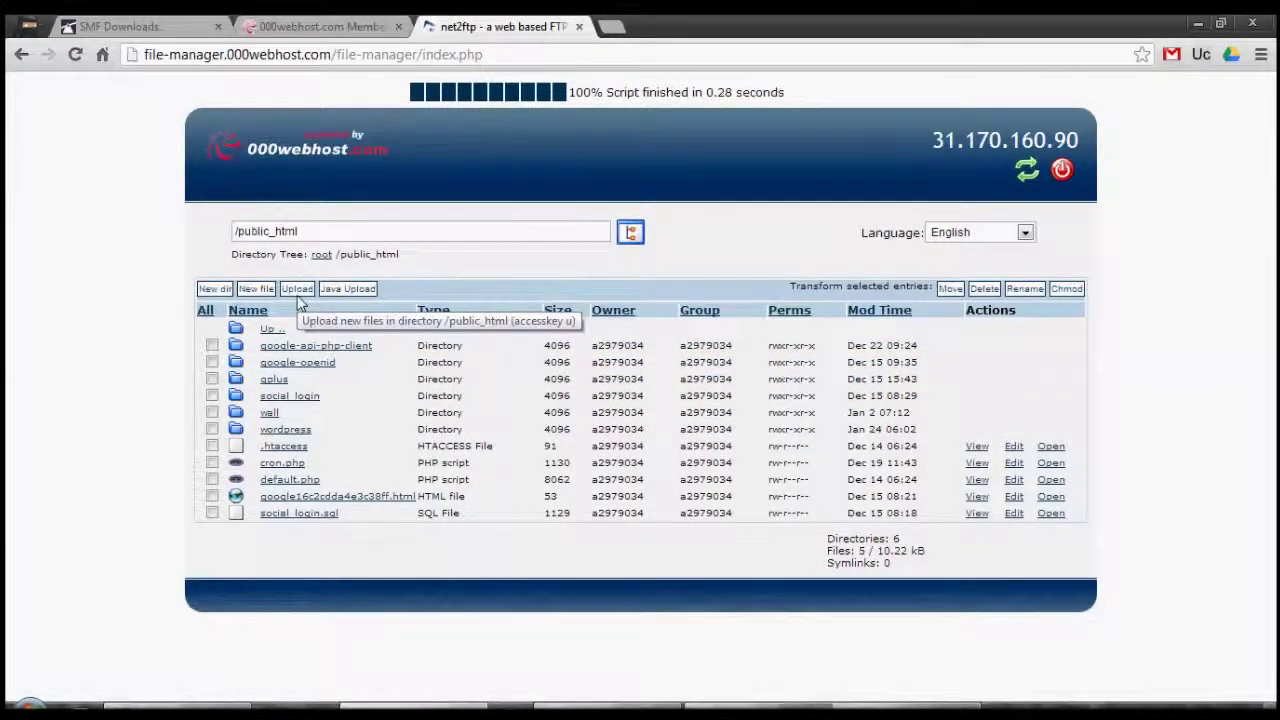
pyautogui.press('super+d')
# Inspect the 22 items in smf_2-0-3_install, close it, and return to Chrome.
pyautogui.doubleClick(590, 350)
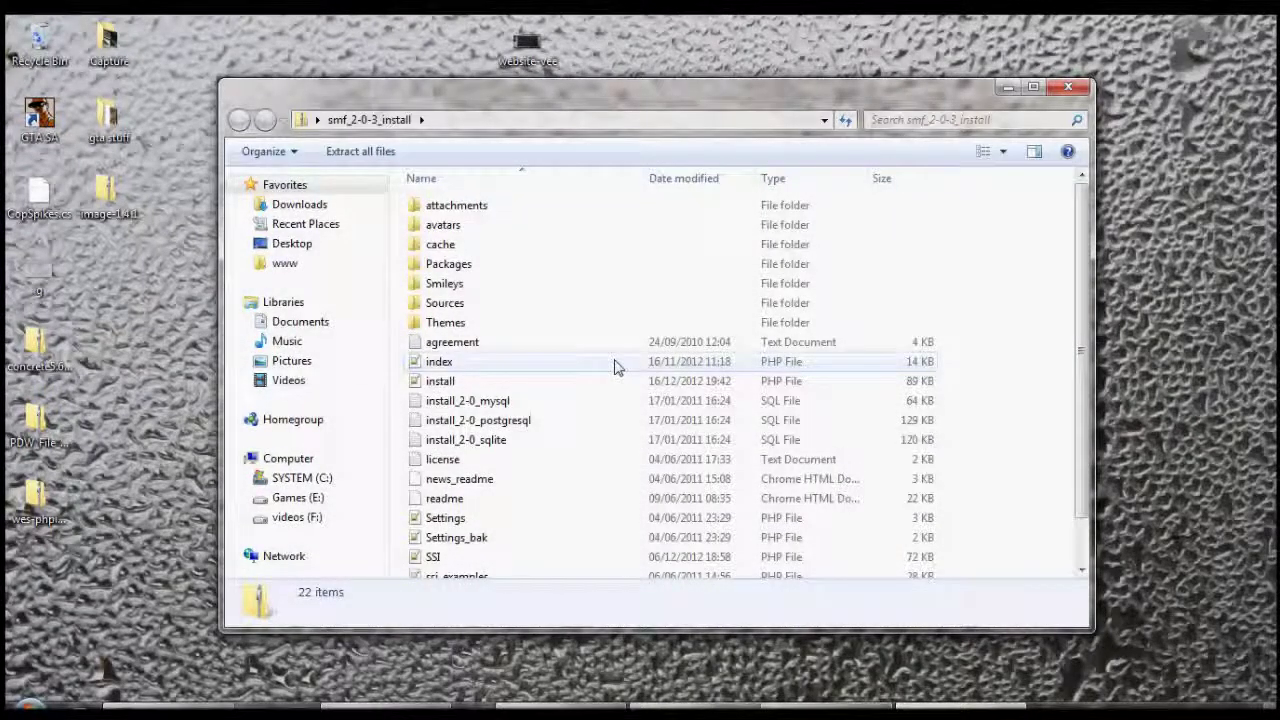
pyautogui.click(1068, 87)
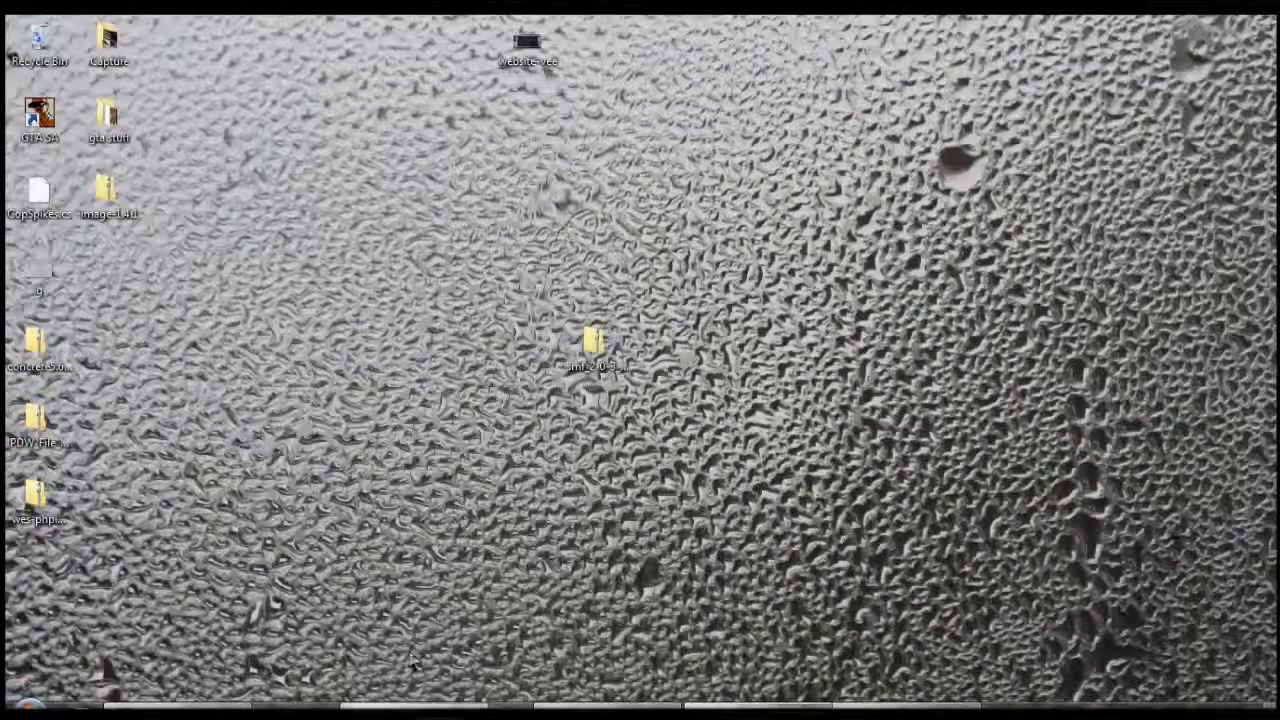
pyautogui.click(414, 706)
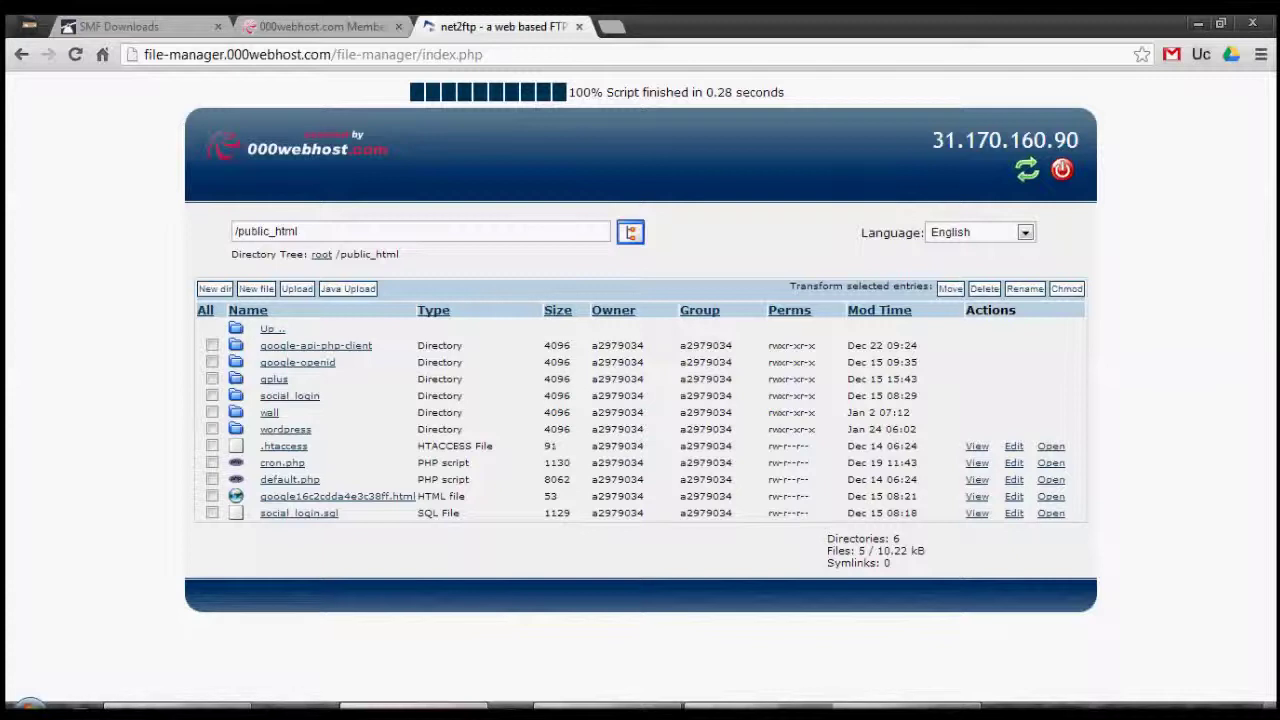
# Upload smf_2-0-3_install.zip from the Desktop as an archive into /public_html.
pyautogui.click(298, 290)
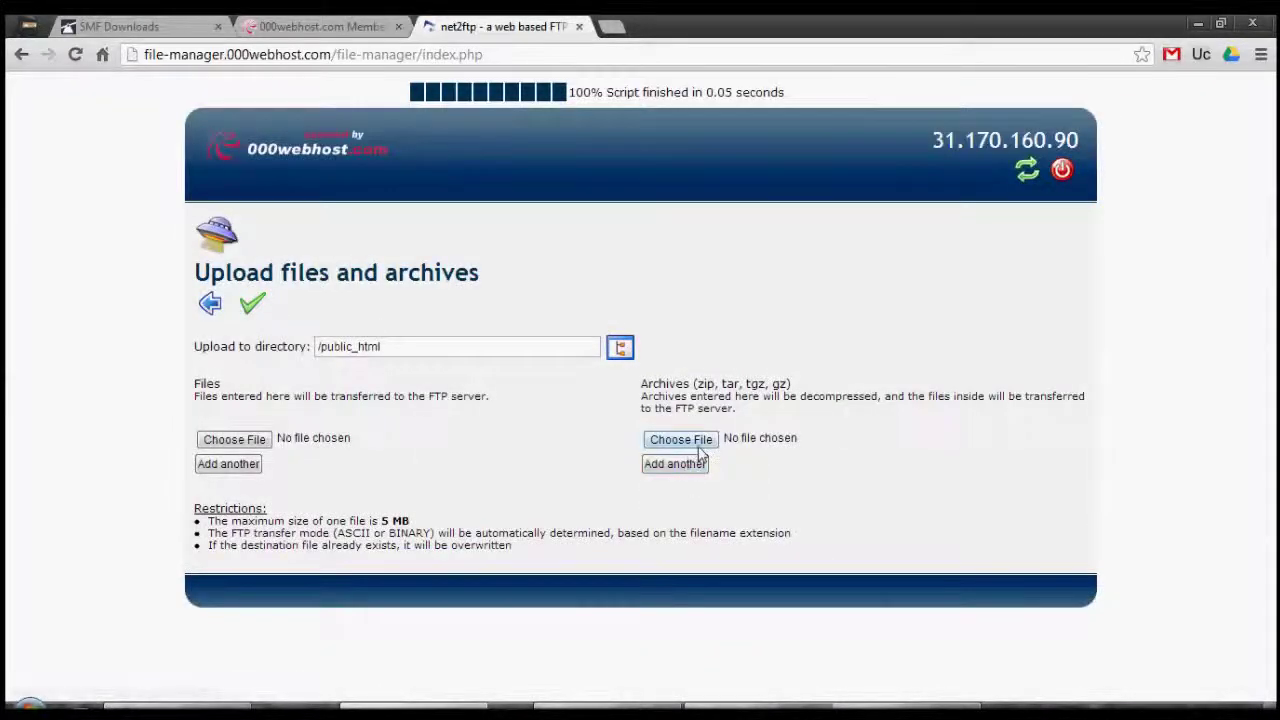
pyautogui.click(699, 447)
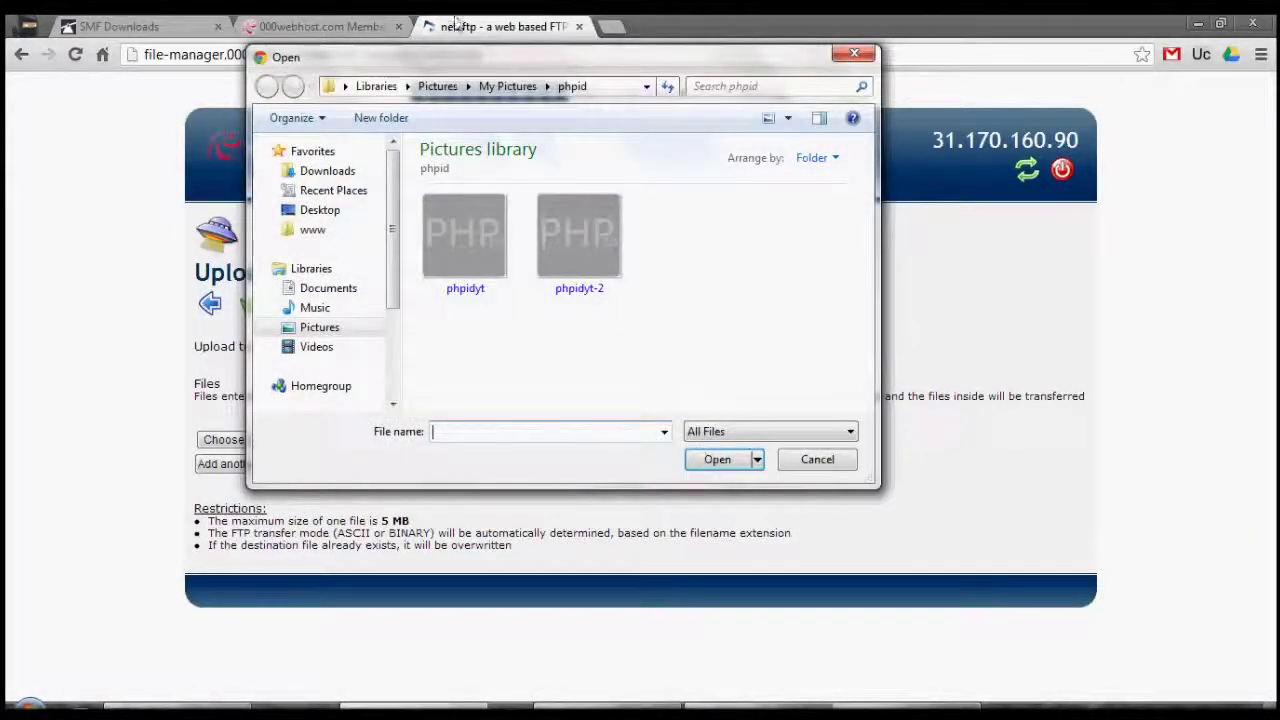
pyautogui.moveTo(456, 62); pyautogui.dragTo(571, 45)
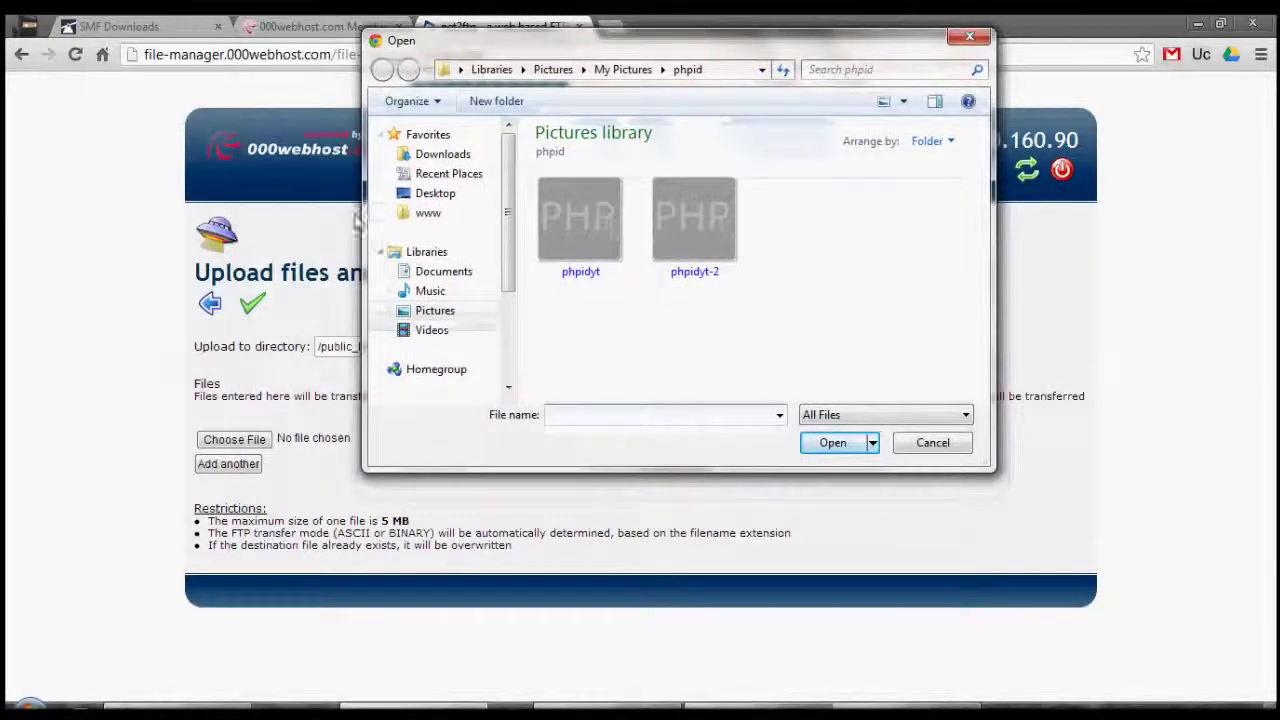
pyautogui.click(419, 204)
pyautogui.moveTo(986, 172); pyautogui.dragTo(962, 364)
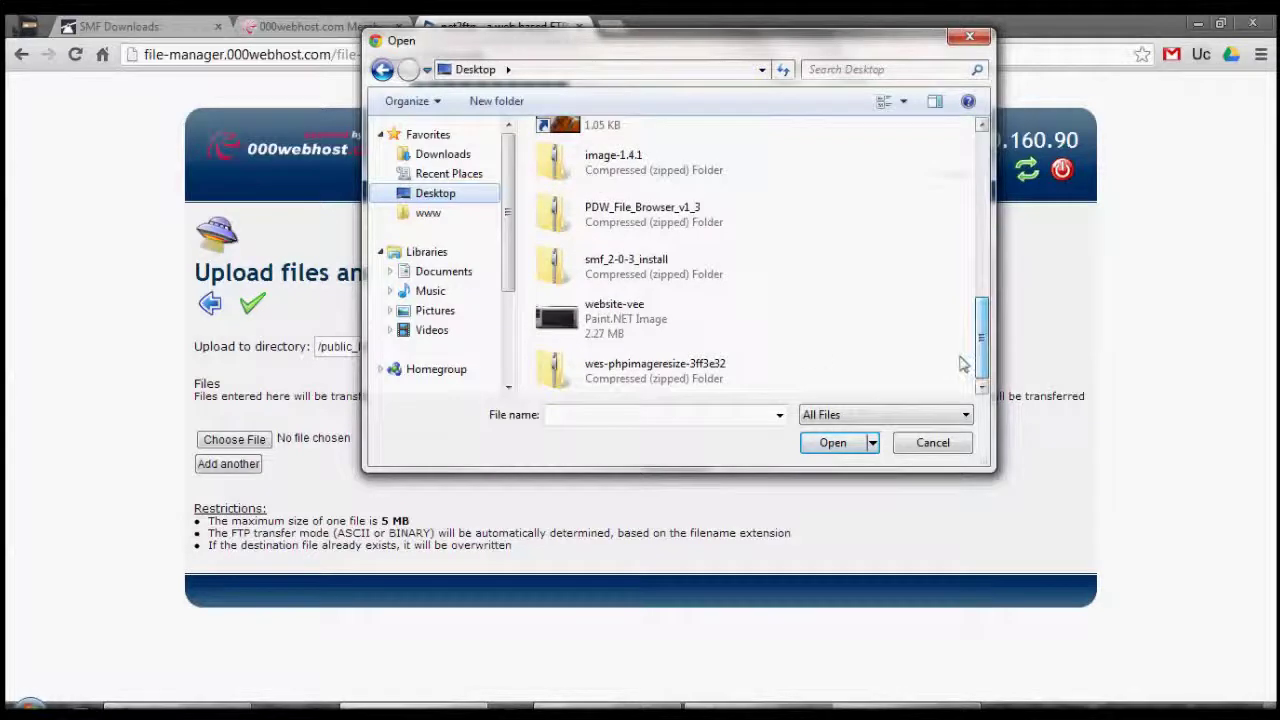
pyautogui.click(637, 260)
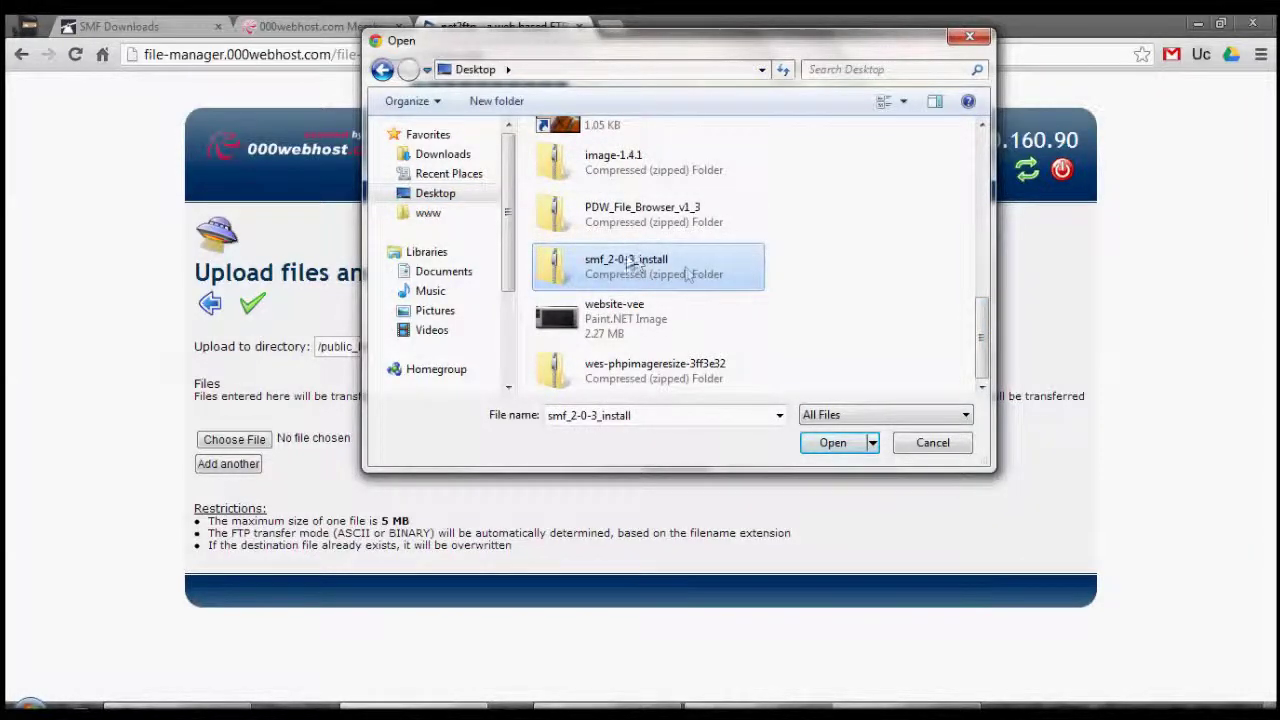
pyautogui.click(828, 444)
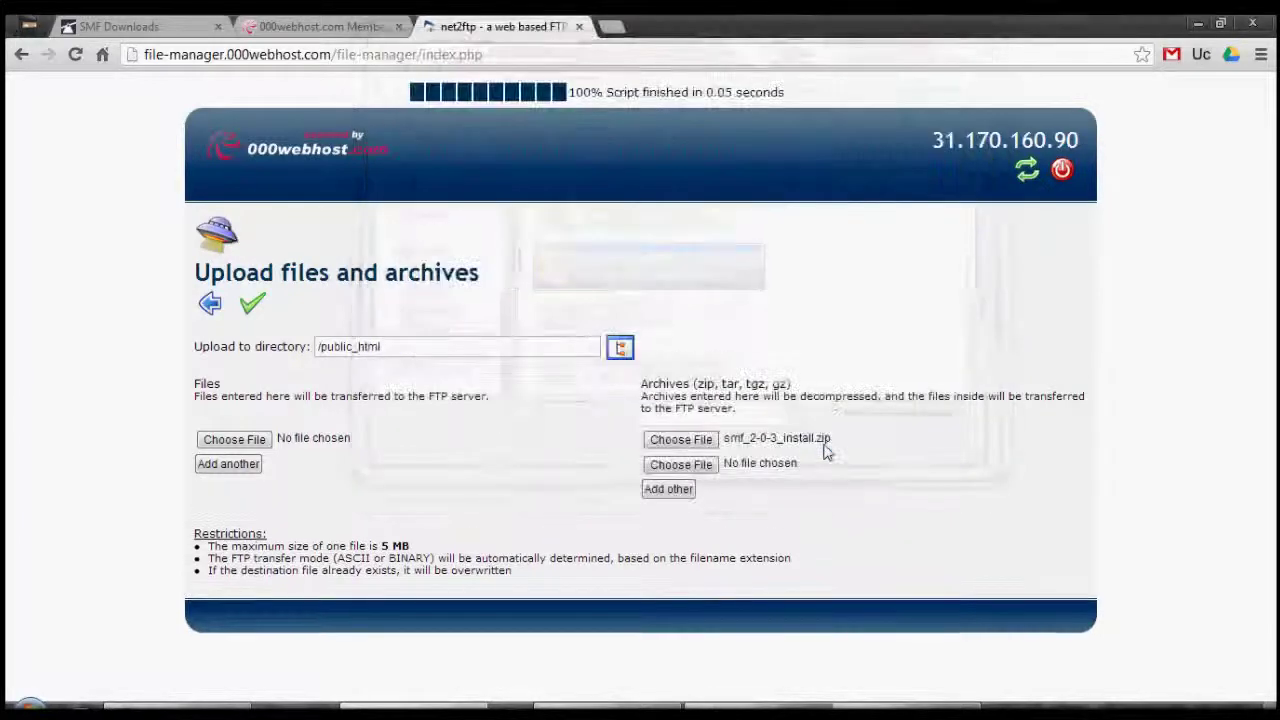
pyautogui.click(253, 306)
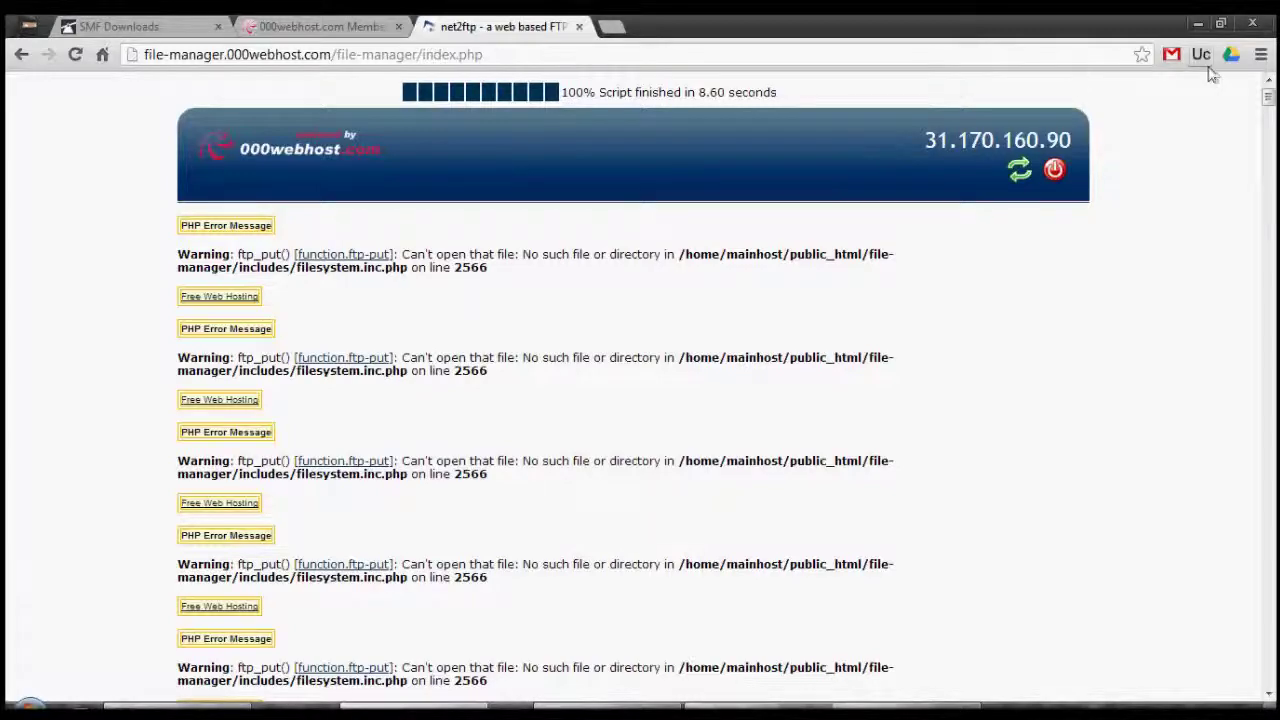
# Wait for the archive to unpack, then go back to the /public_html listing with the SMF files.
pyautogui.moveTo(1272, 110); pyautogui.dragTo(1276, 250)
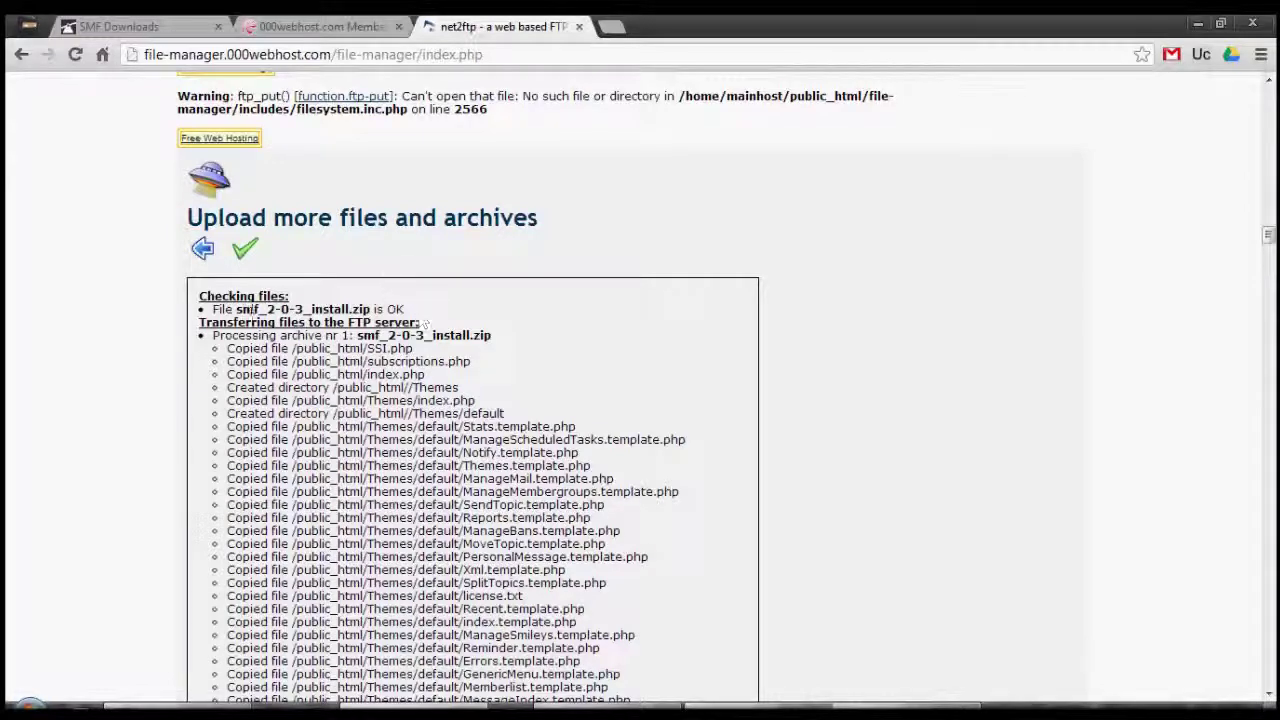
pyautogui.click(203, 251)
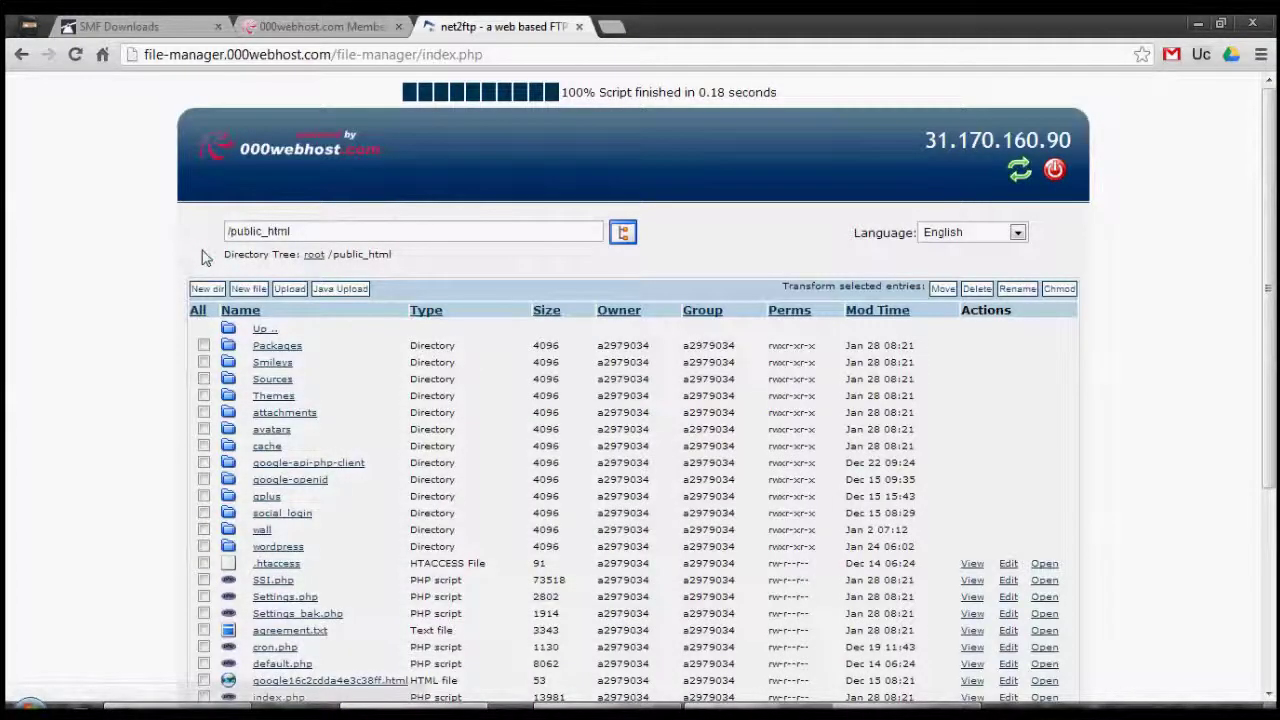
# Open webhostingh.tk in a new tab to bring up the SMF Installer welcome page.
pyautogui.click(265, 24)
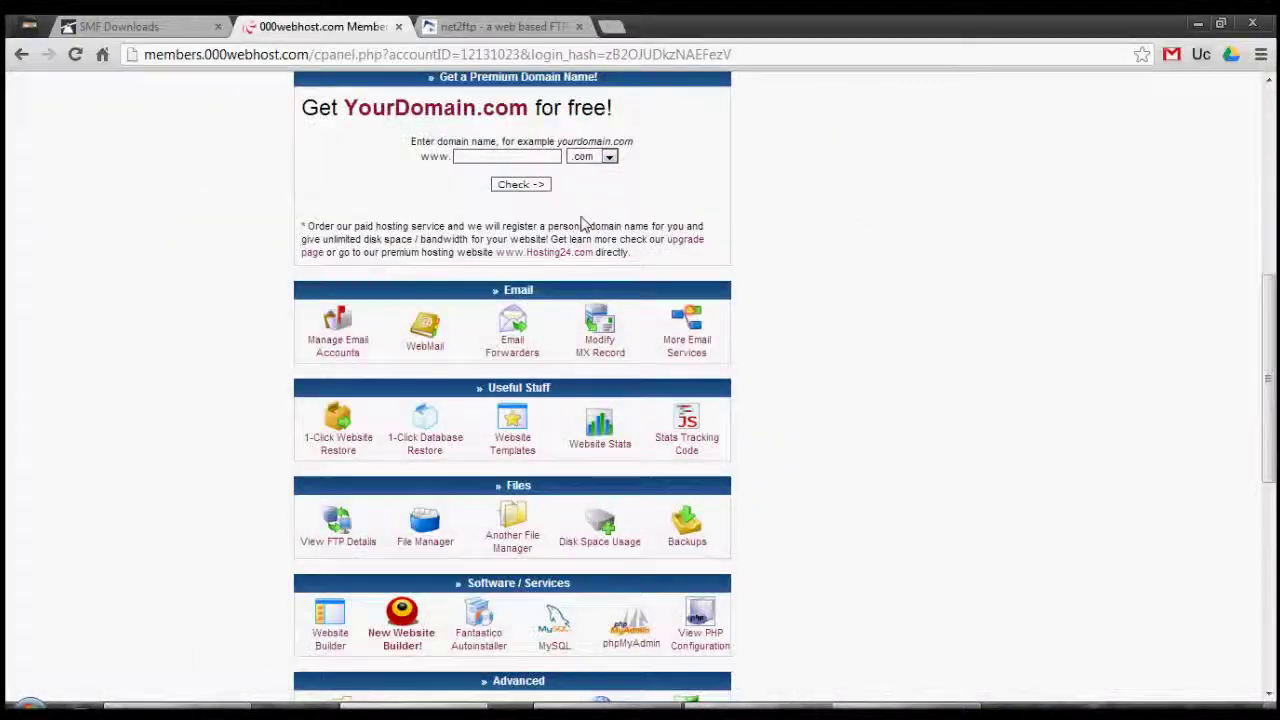
pyautogui.scroll(5, 891, 243)
pyautogui.rightClick(862, 263)
pyautogui.click(905, 267)
pyautogui.click(630, 22)
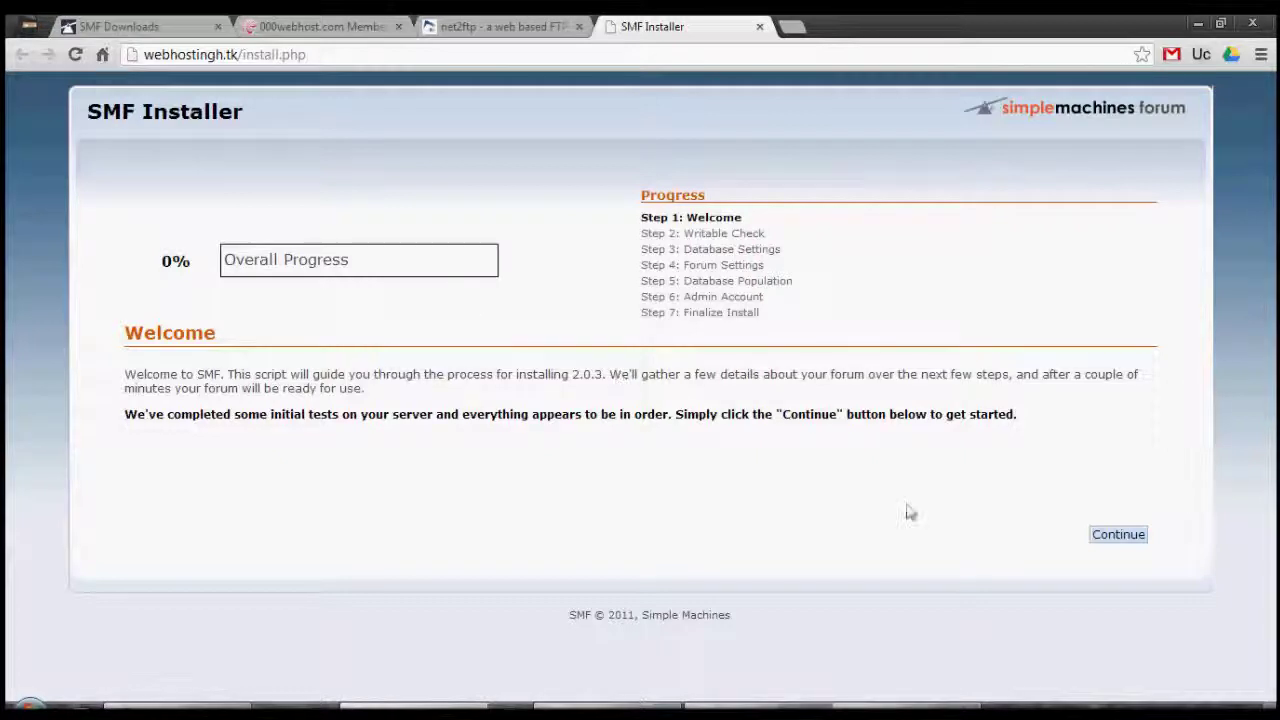
# Continue to Database Server Settings, keeping MySQL as the database type.
pyautogui.click(1118, 535)
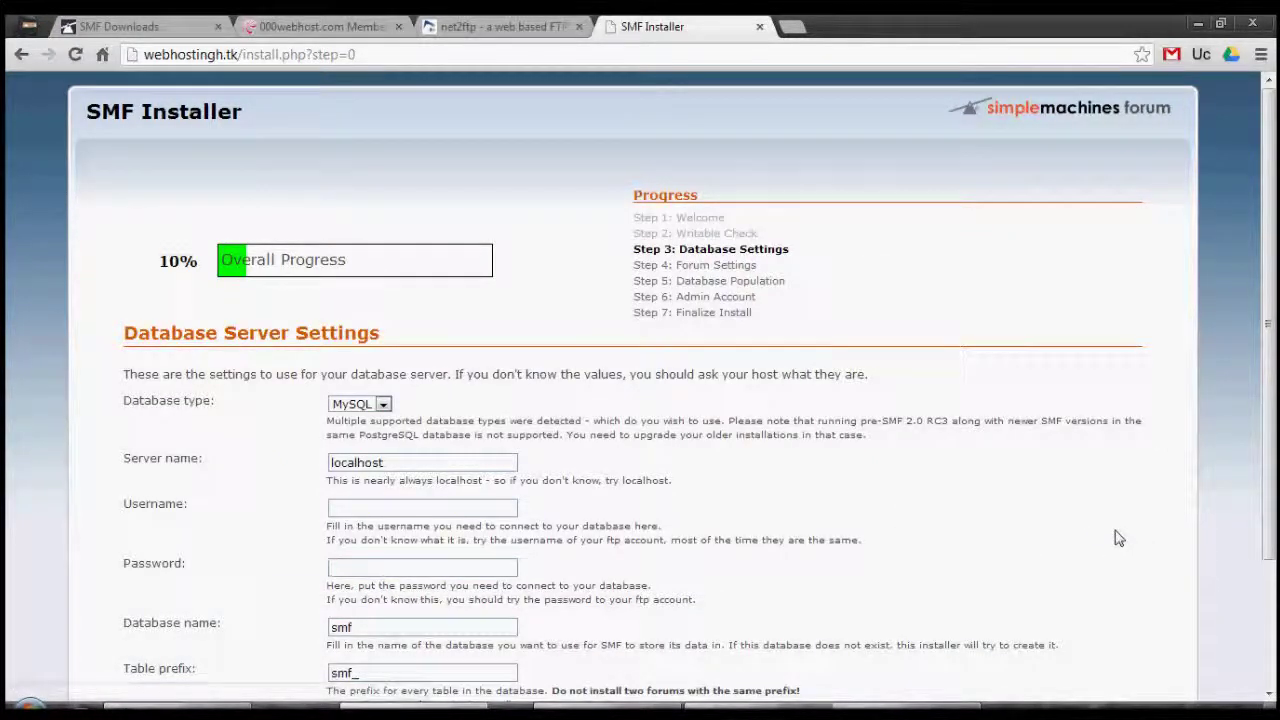
pyautogui.click(360, 404)
pyautogui.click(314, 406)
pyautogui.moveTo(314, 406); pyautogui.dragTo(345, 414)
pyautogui.click(350, 406)
pyautogui.click(289, 452)
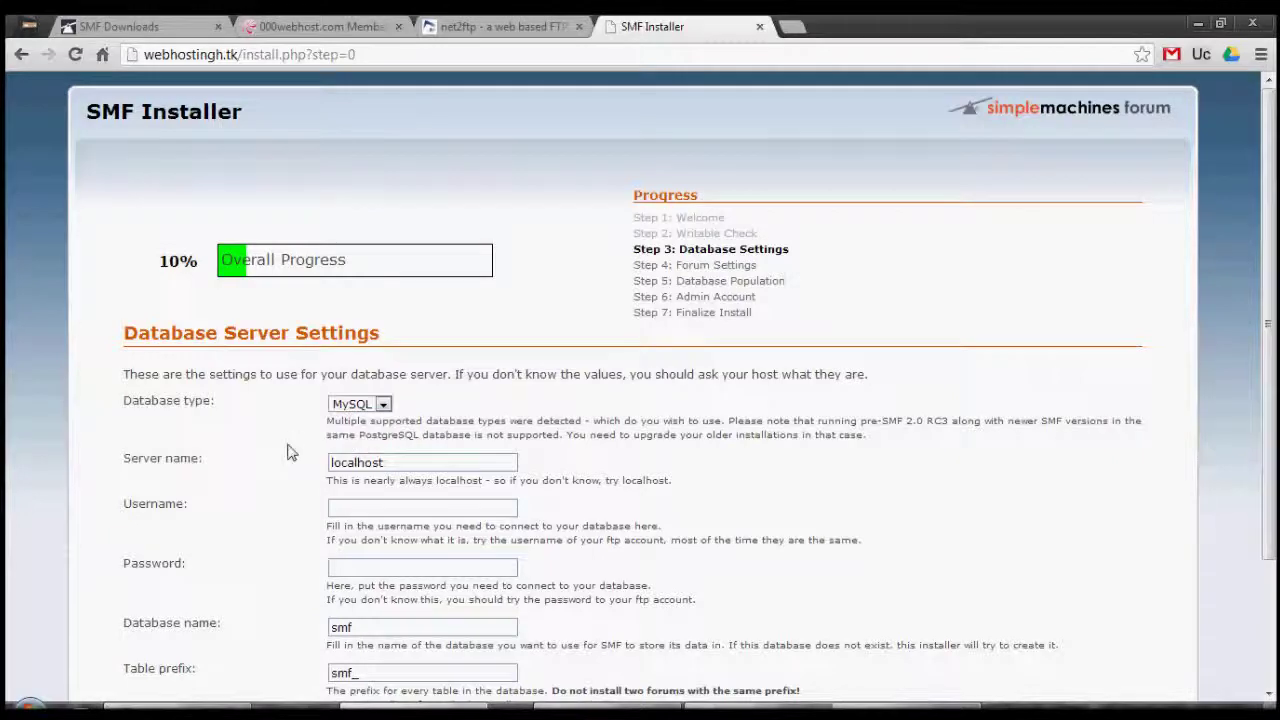
# Open the 000webhost MySQL database management page in its own new tab.
pyautogui.click(315, 26)
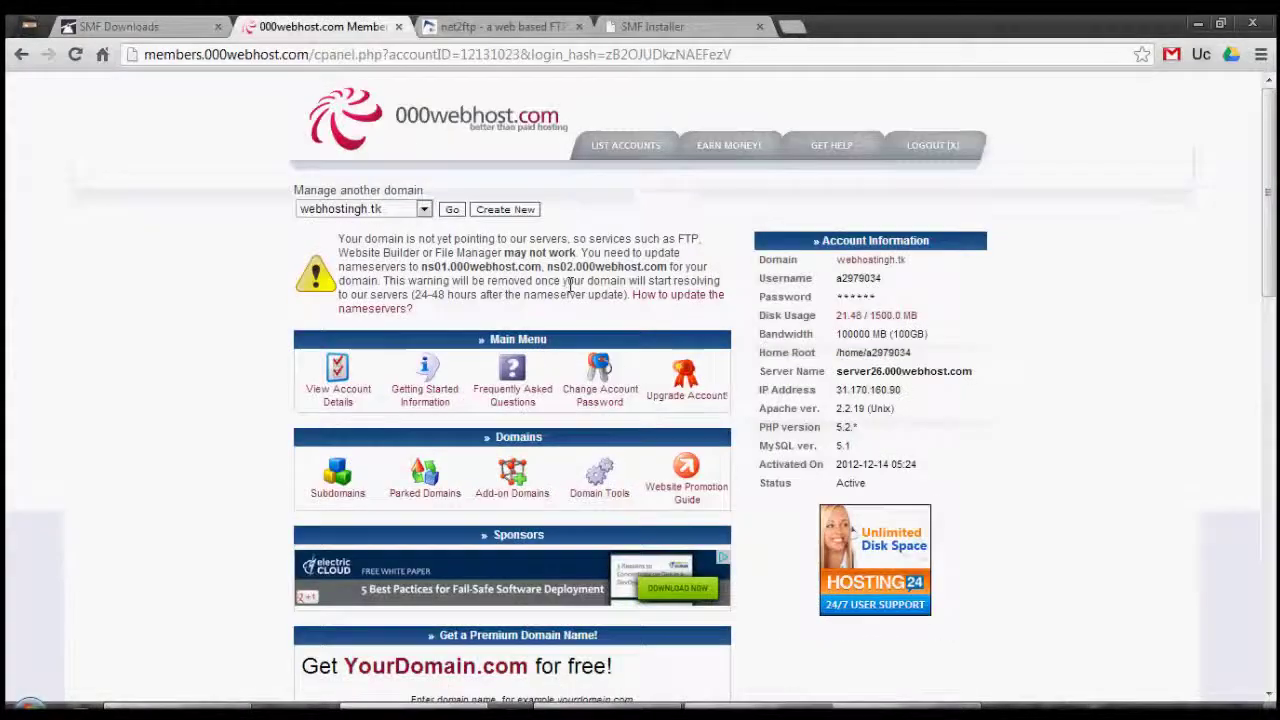
pyautogui.scroll(-6, 1148, 403)
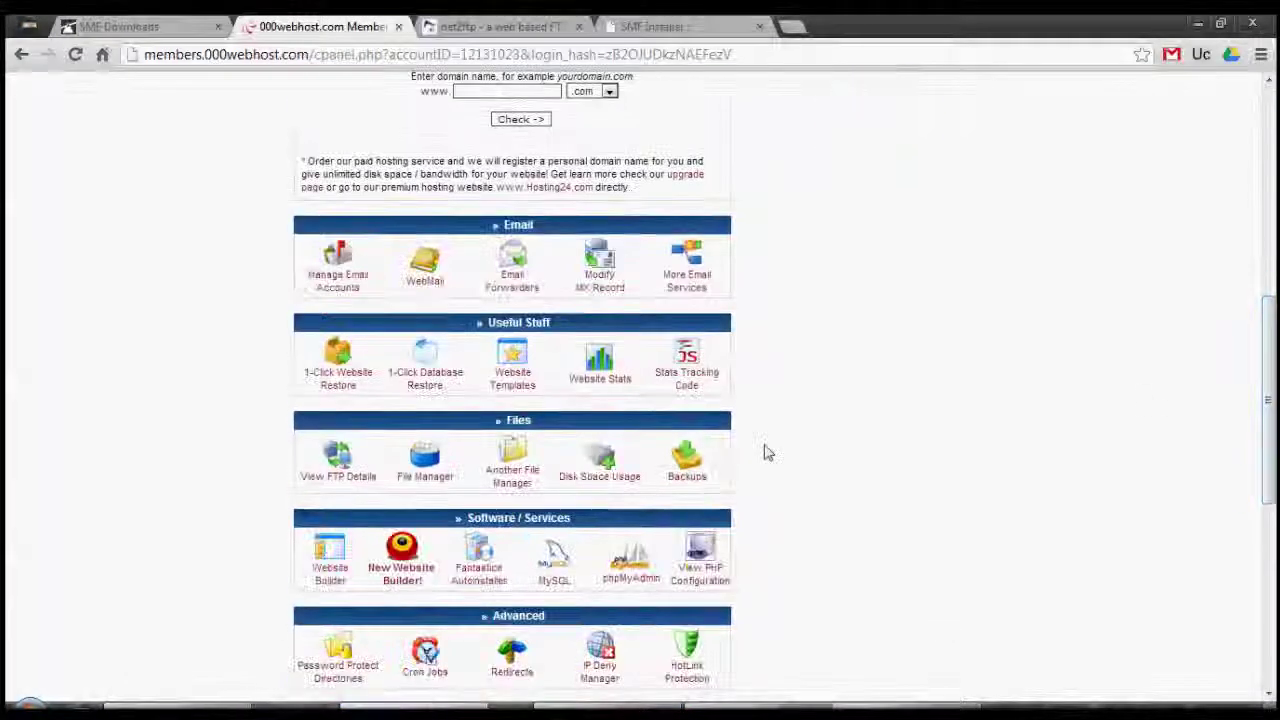
pyautogui.click(563, 568)
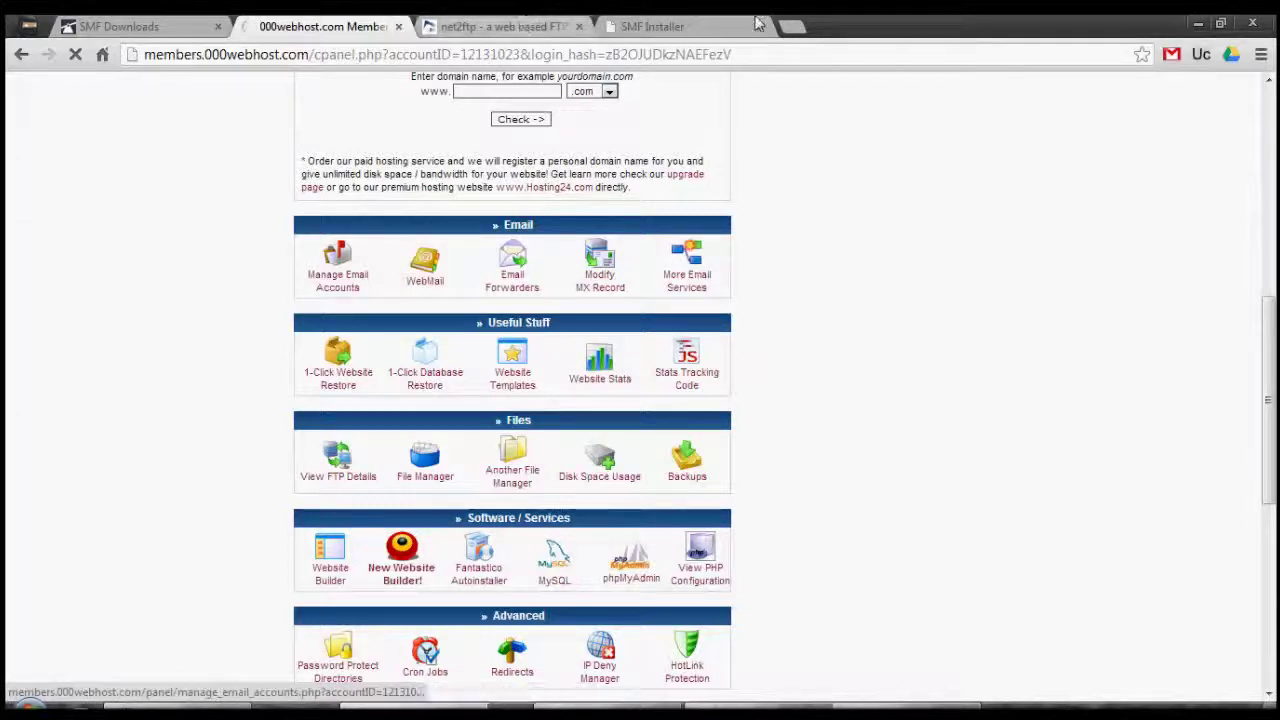
pyautogui.click(652, 26)
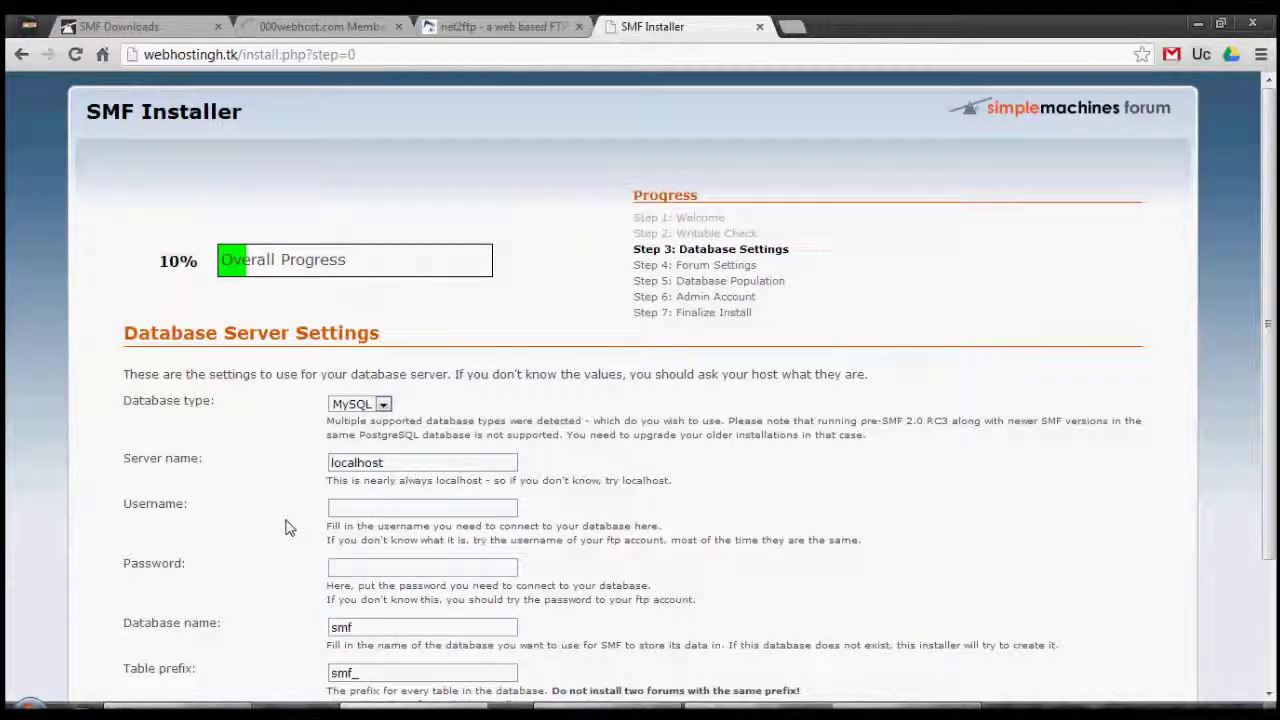
pyautogui.scroll(-3, 285, 528)
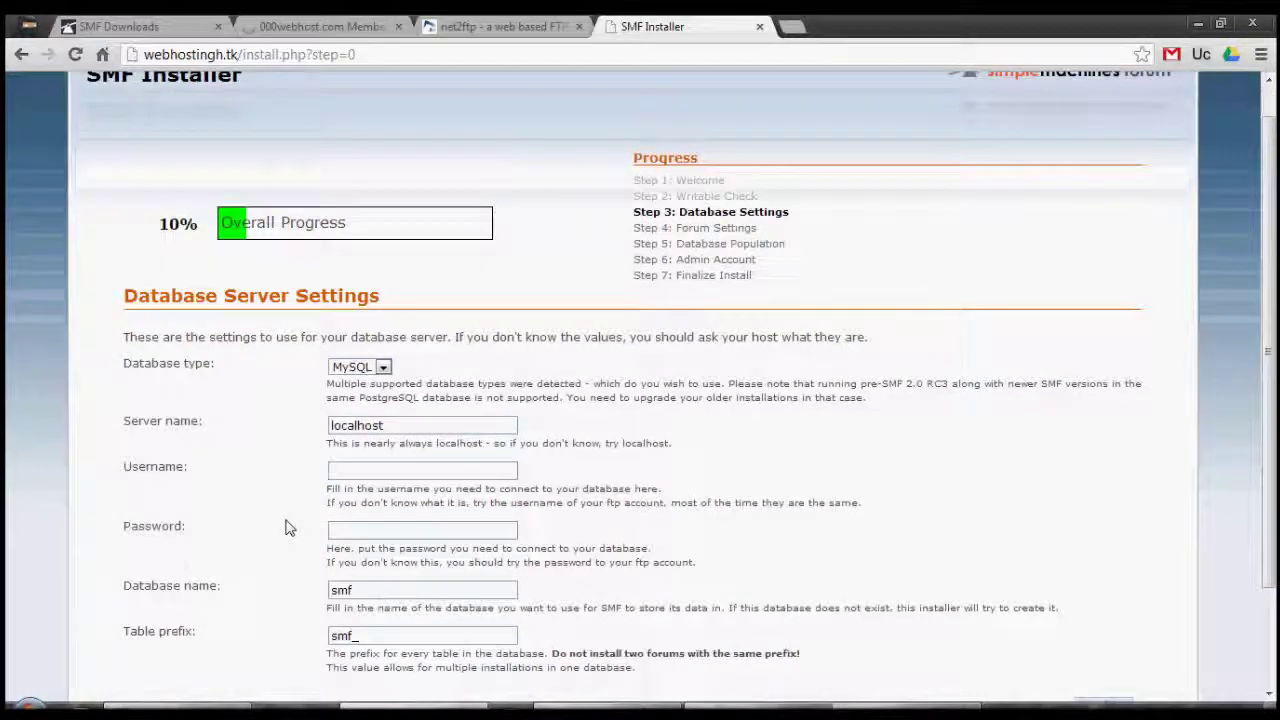
pyautogui.click(268, 24)
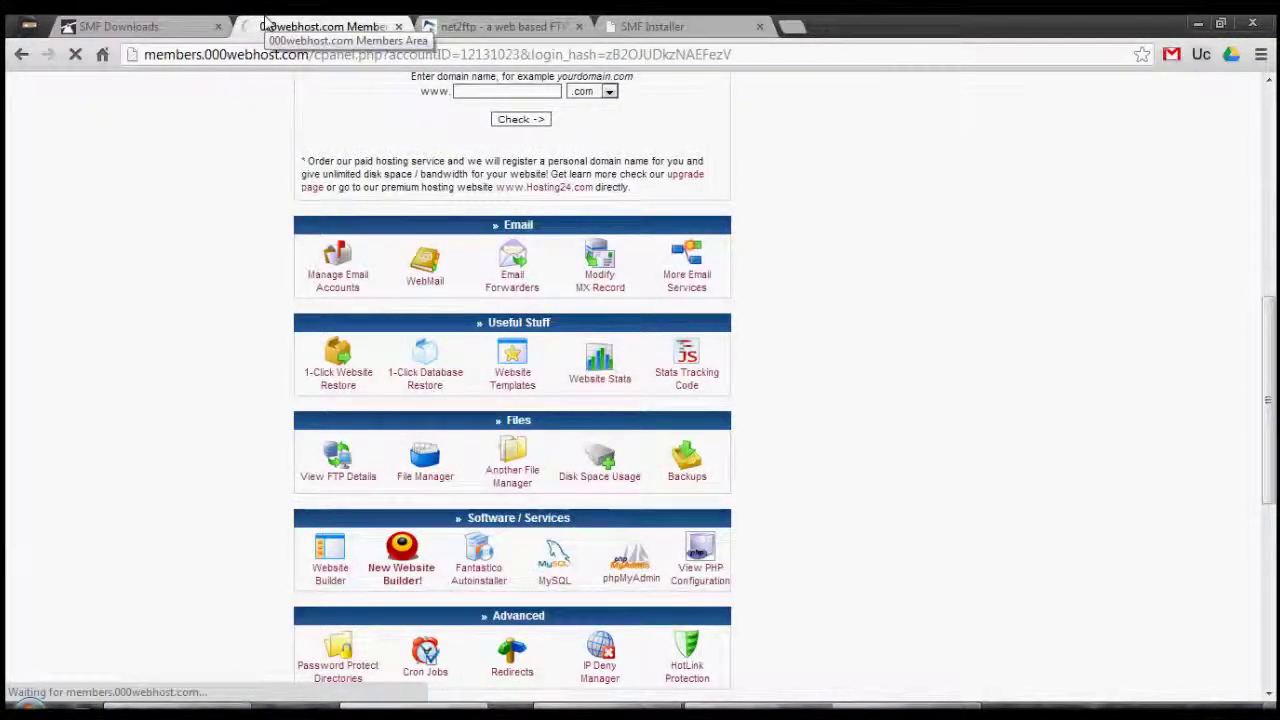
pyautogui.rightClick(548, 560)
pyautogui.click(600, 274)
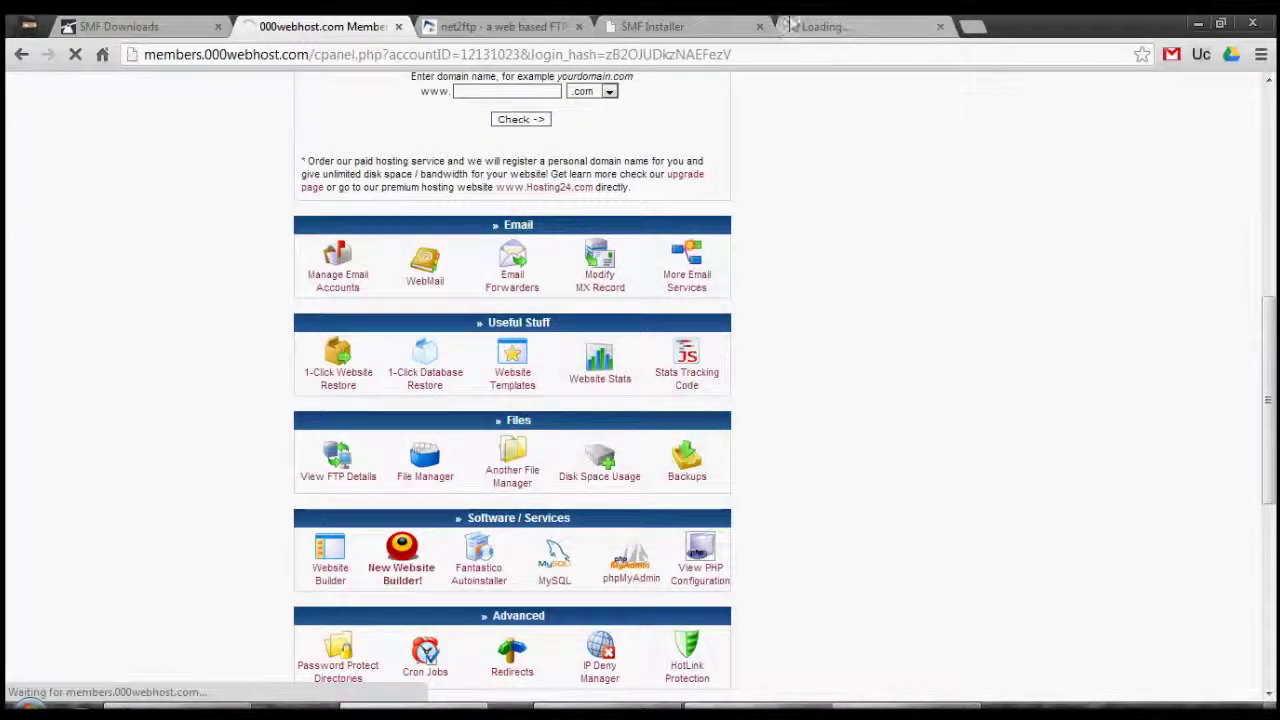
pyautogui.click(824, 24)
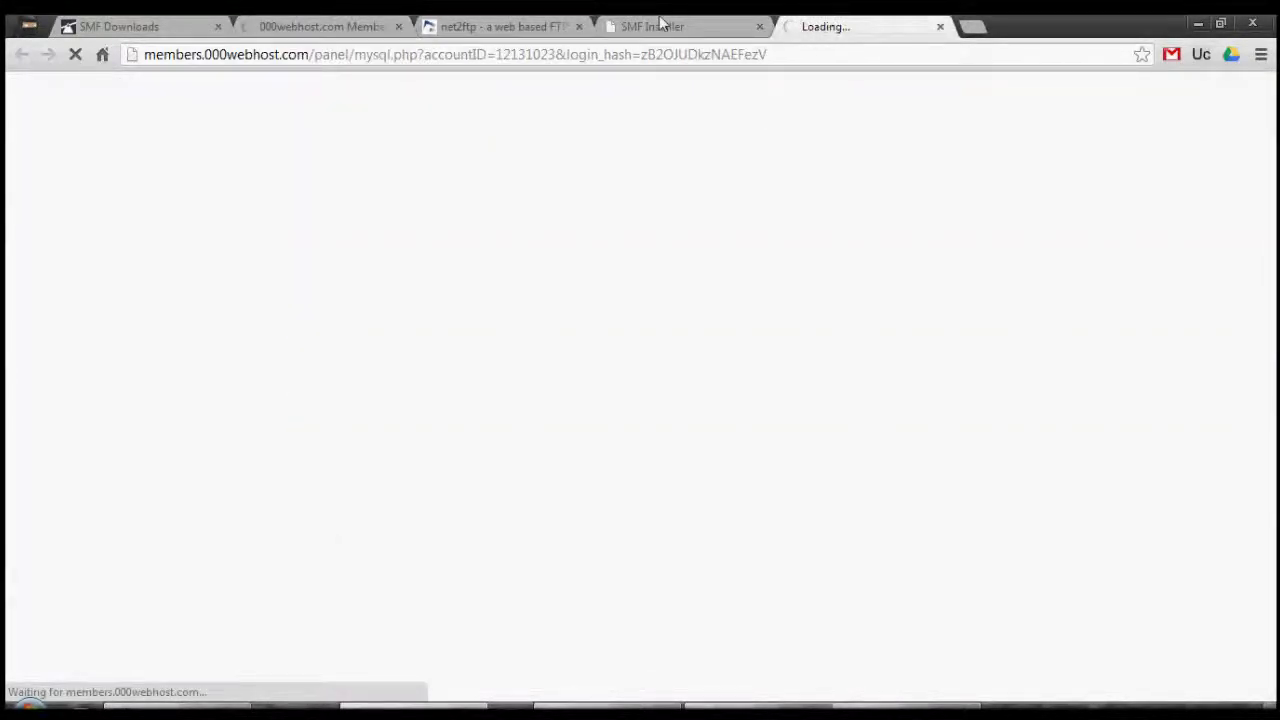
# Open the 000webhost phpMyAdmin access page in another new tab.
pyautogui.click(660, 22)
pyautogui.click(512, 24)
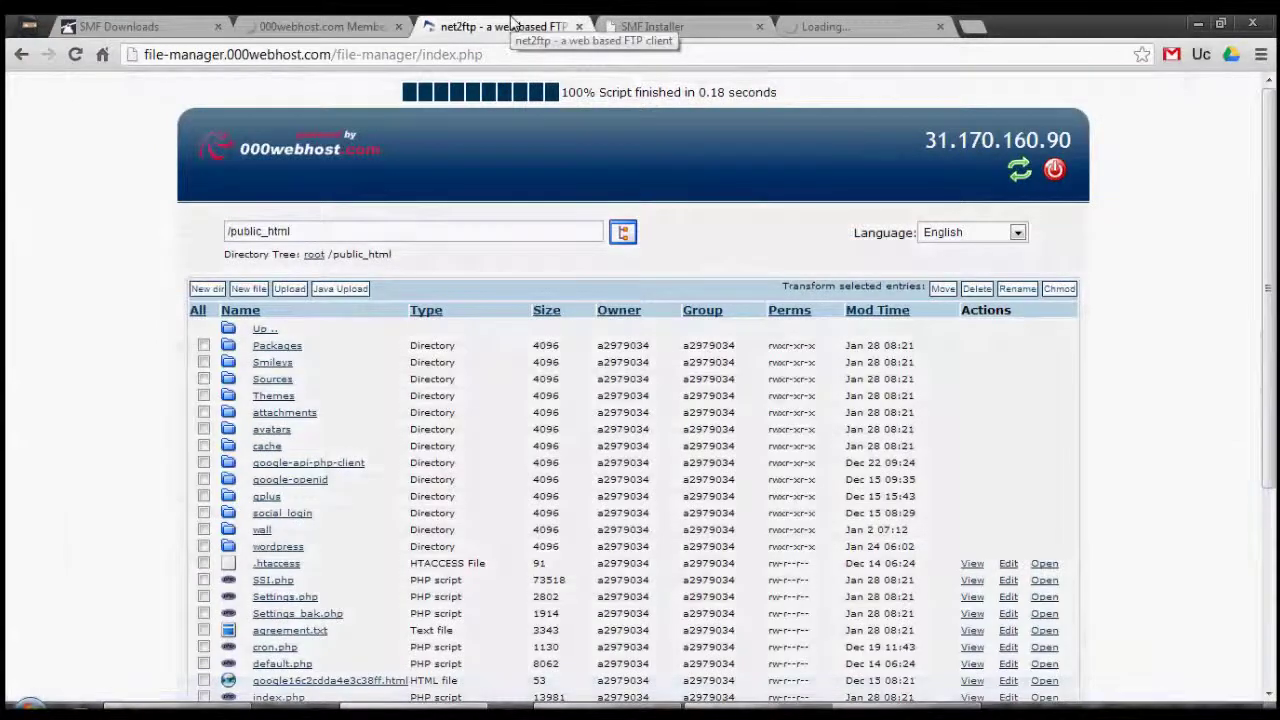
pyautogui.click(652, 26)
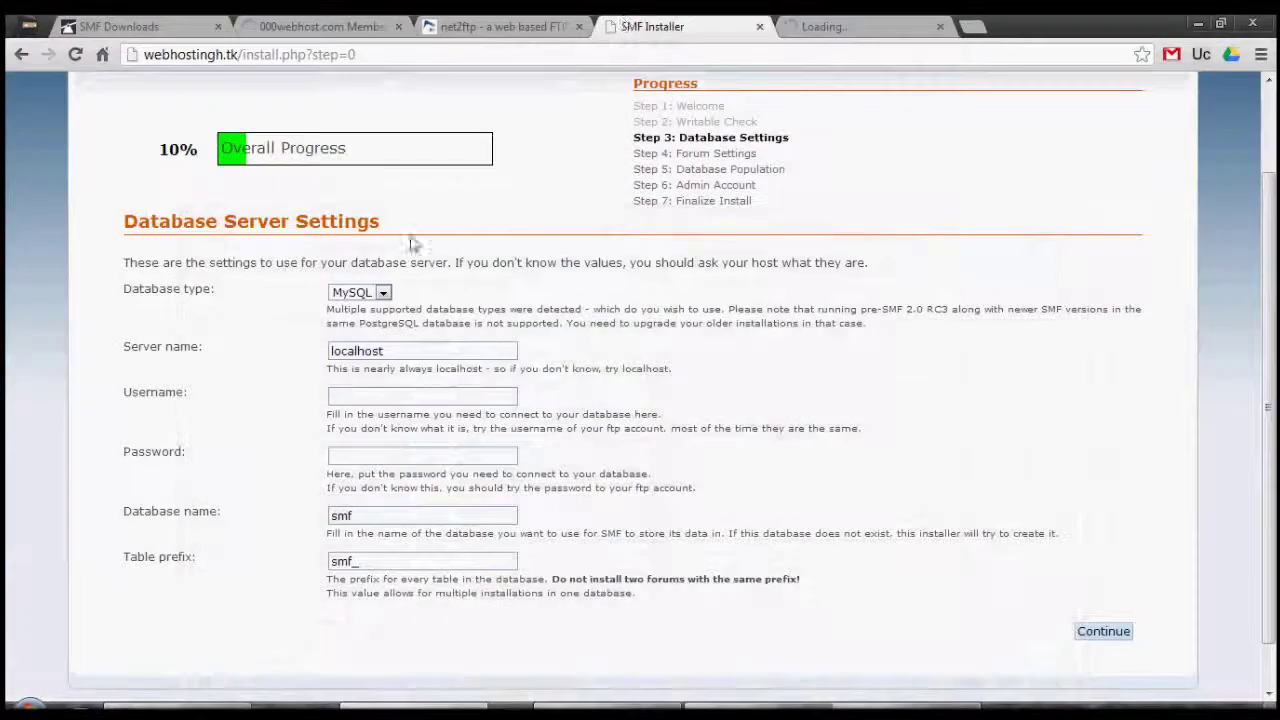
pyautogui.click(472, 22)
pyautogui.click(345, 24)
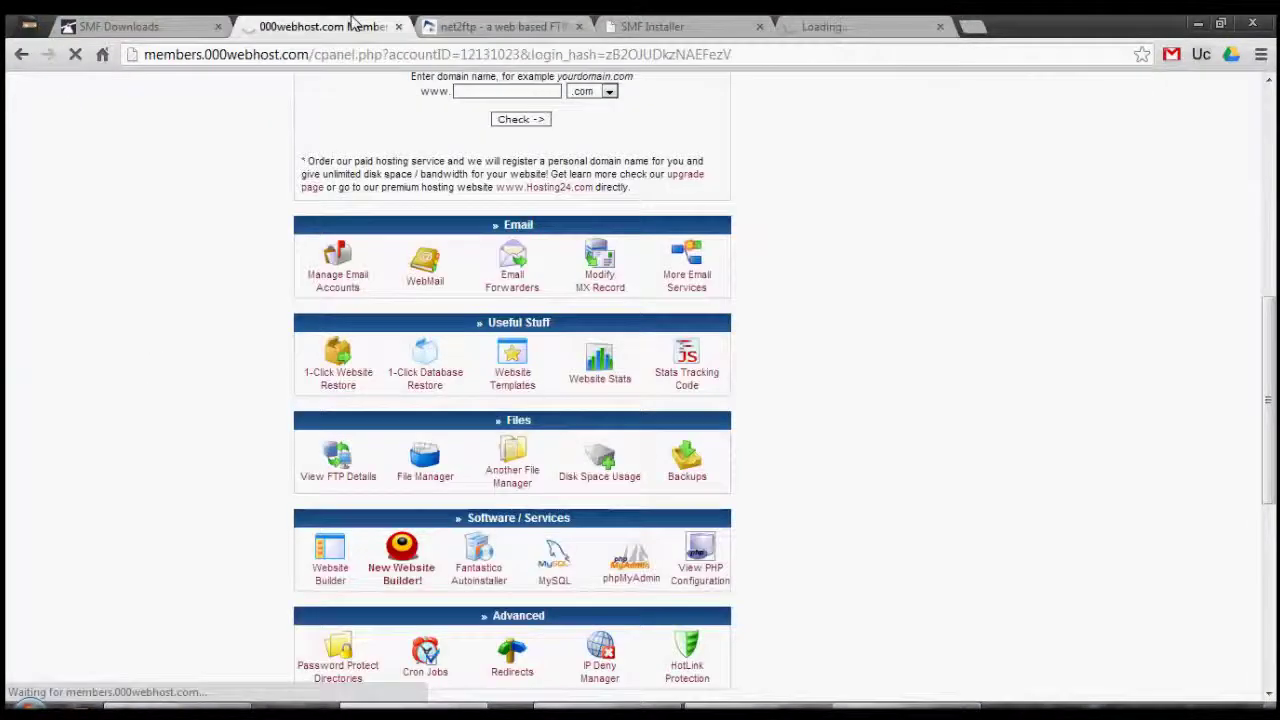
pyautogui.click(628, 578)
pyautogui.rightClick(628, 578)
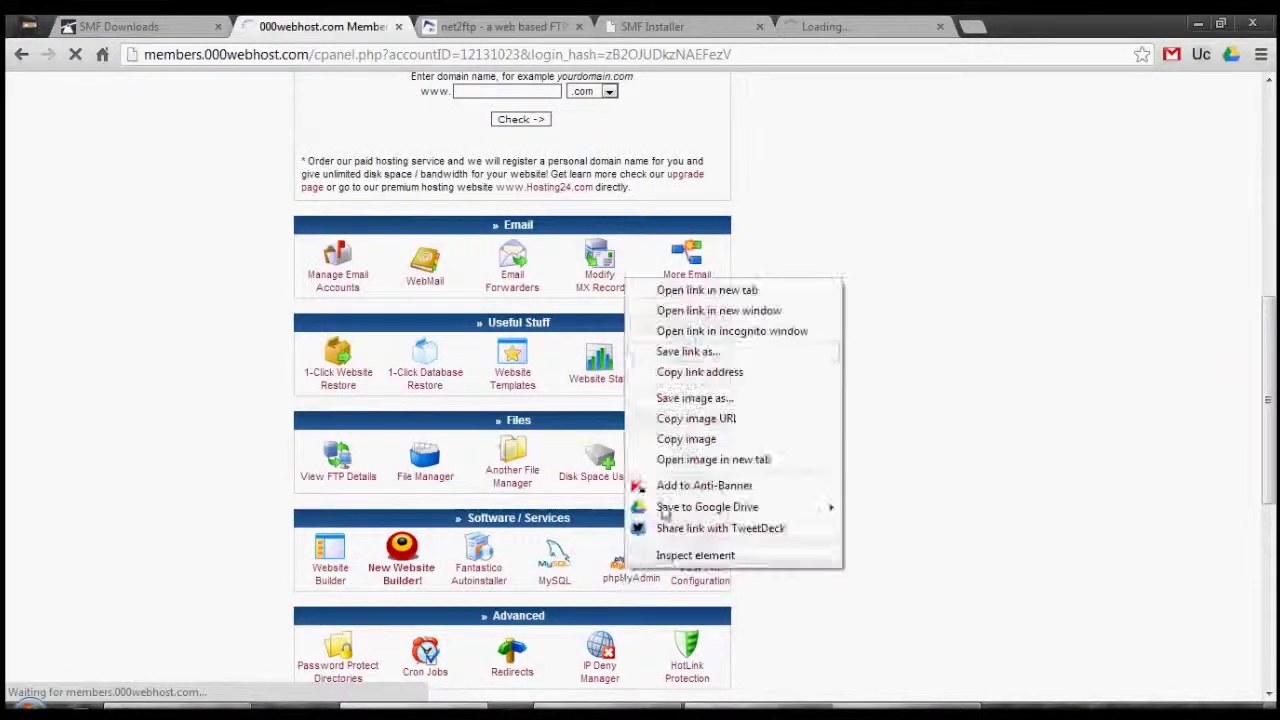
pyautogui.click(700, 287)
pyautogui.click(1012, 26)
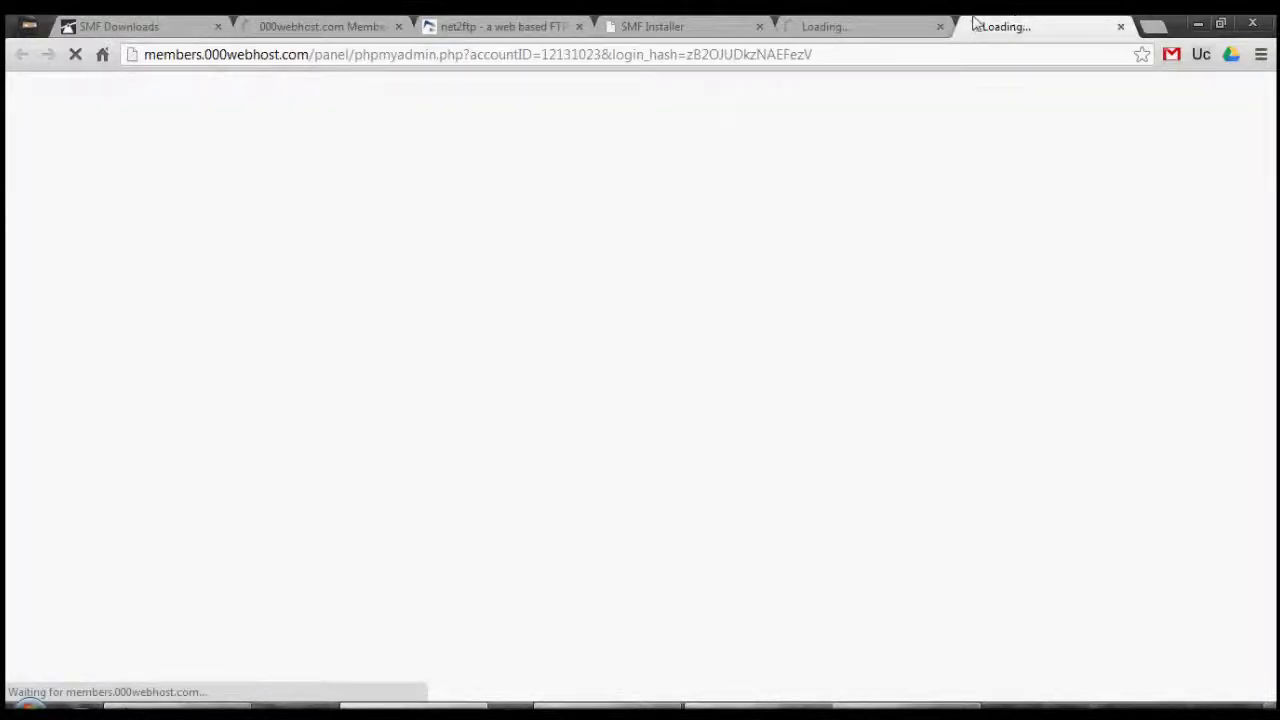
# Copy the MySQL host name mysql6.000webhost.com from the Manage MySQL Databases page.
pyautogui.hotkey('ctrl', '2')
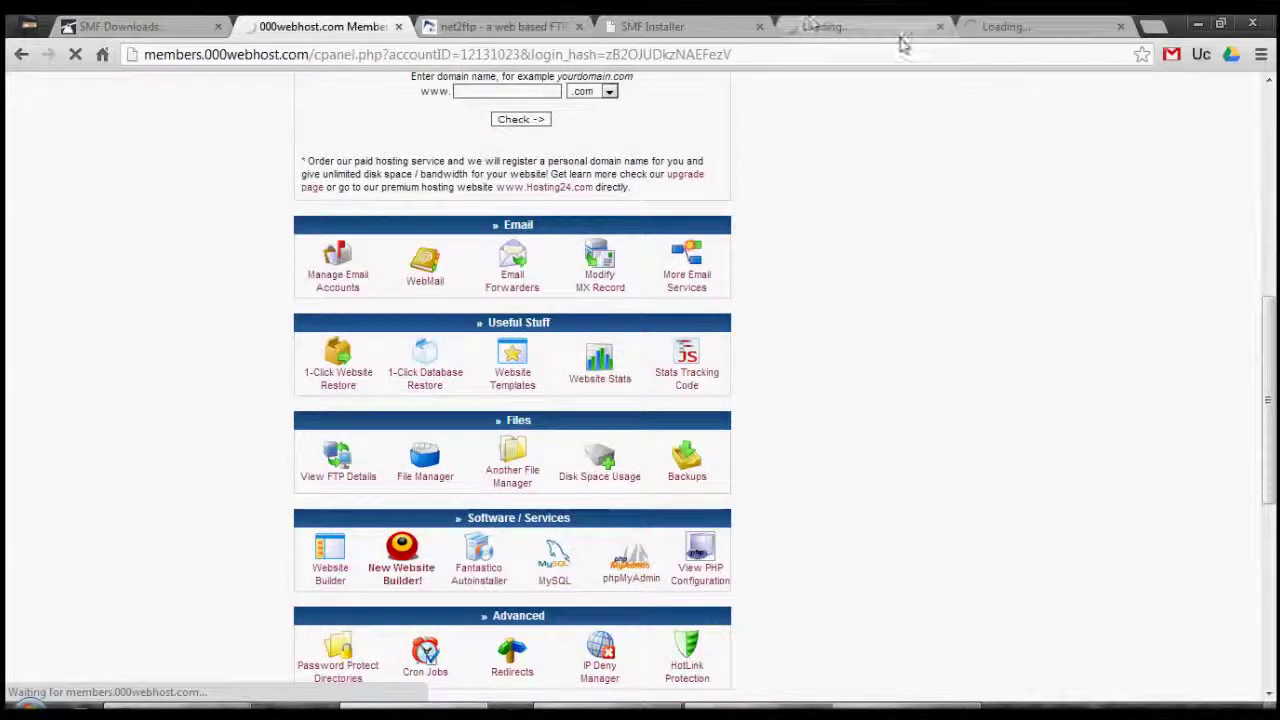
pyautogui.click(905, 28)
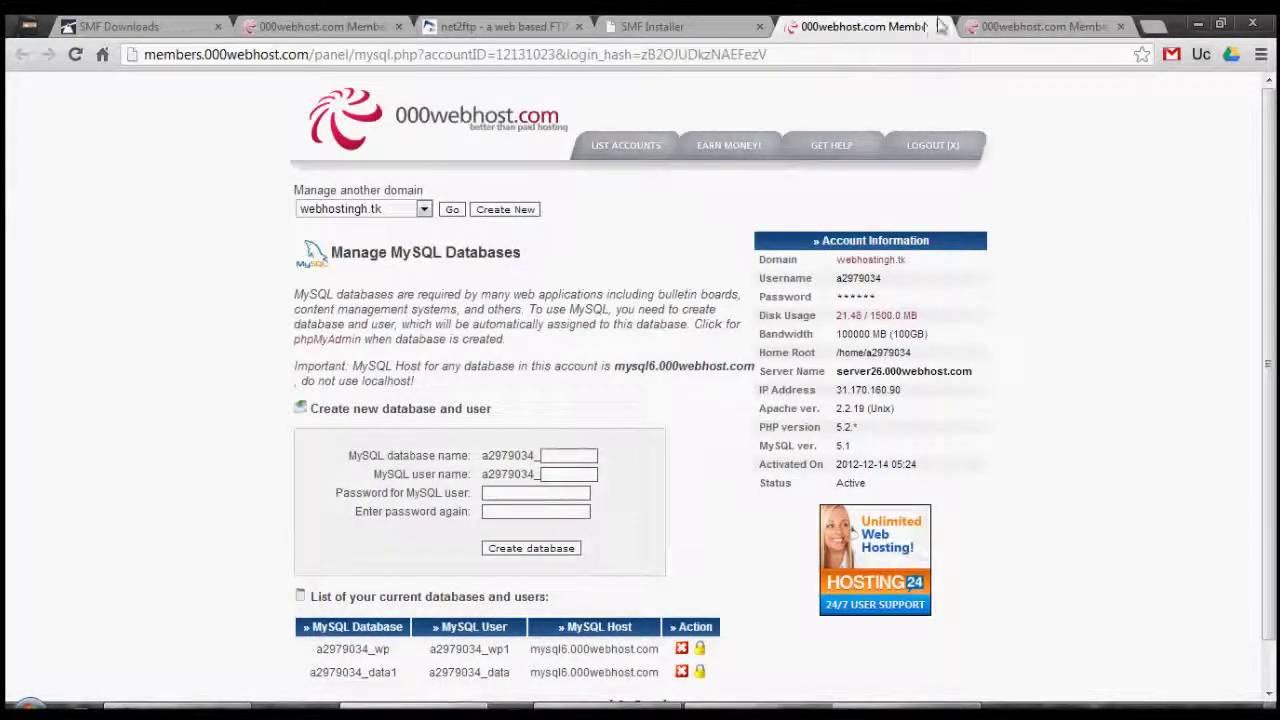
pyautogui.click(1045, 26)
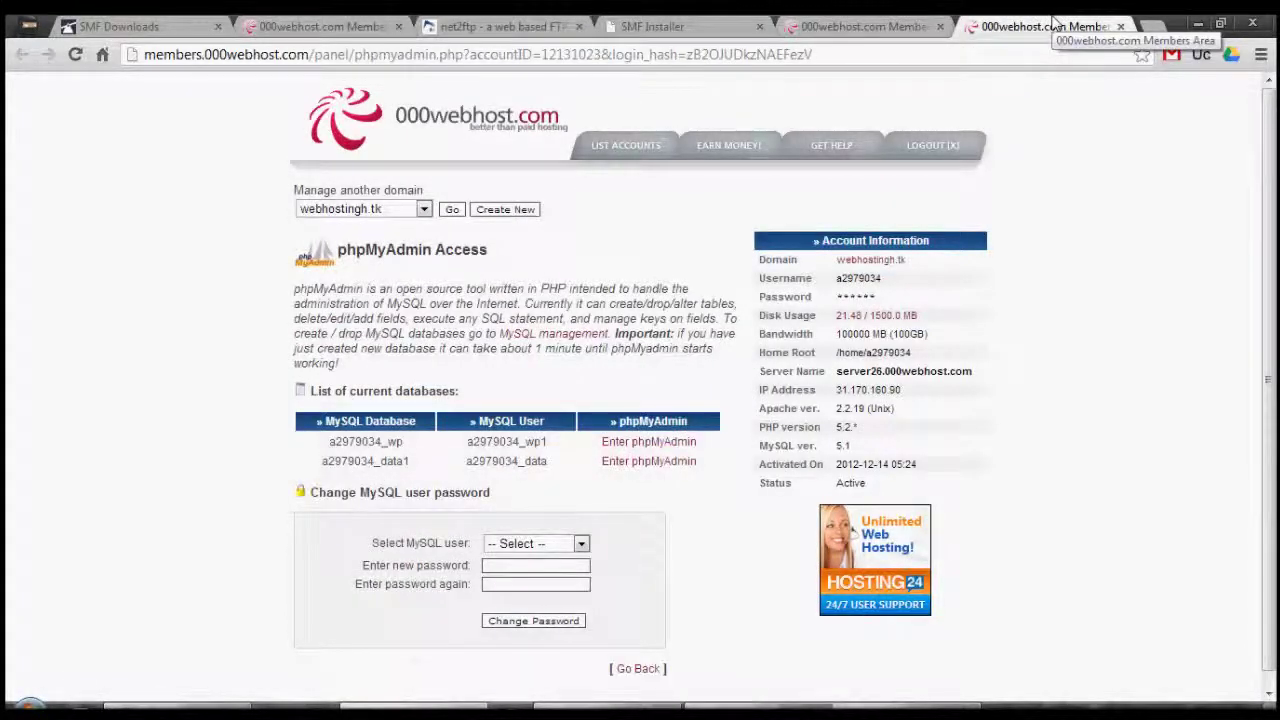
pyautogui.click(915, 26)
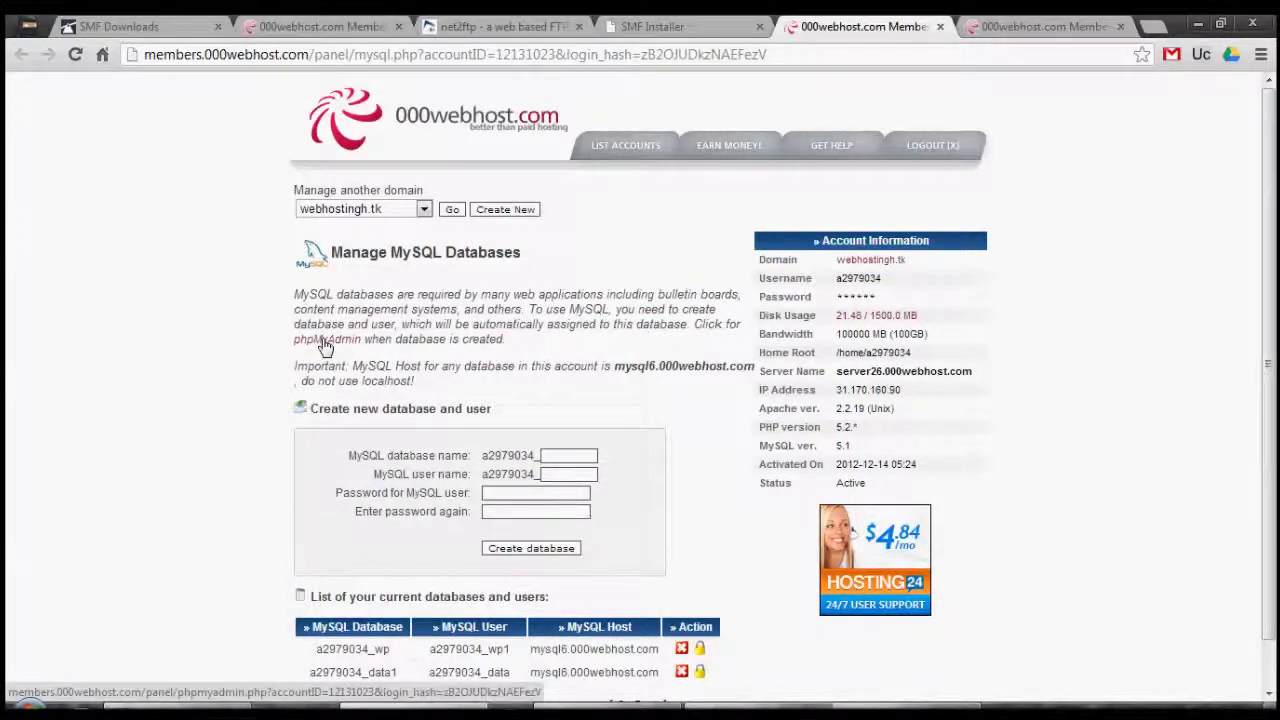
pyautogui.moveTo(614, 362); pyautogui.dragTo(755, 372)
pyautogui.hotkey('ctrl', 'c')
pyautogui.rightClick(755, 372)
pyautogui.click(775, 379)
pyautogui.click(500, 26)
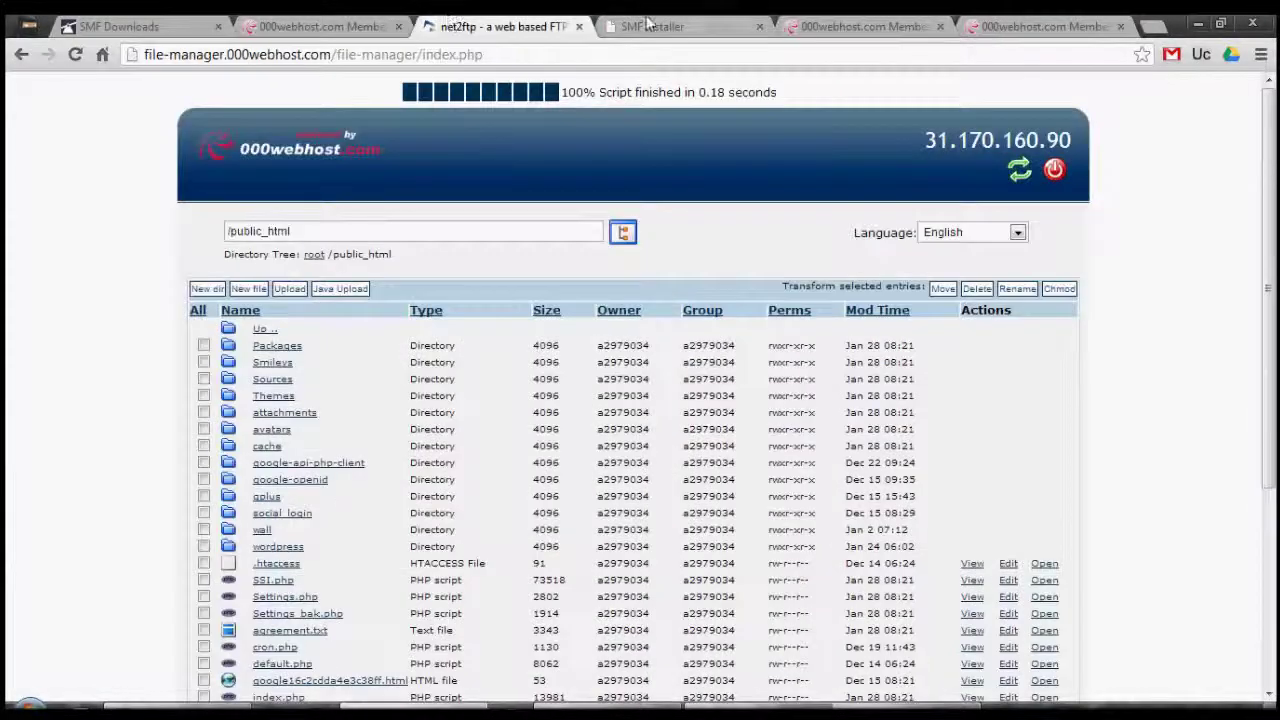
# Set the server name to mysql6.000webhost.com and replace database name smf with the account's database.
pyautogui.click(648, 26)
pyautogui.moveTo(389, 349); pyautogui.dragTo(225, 340)
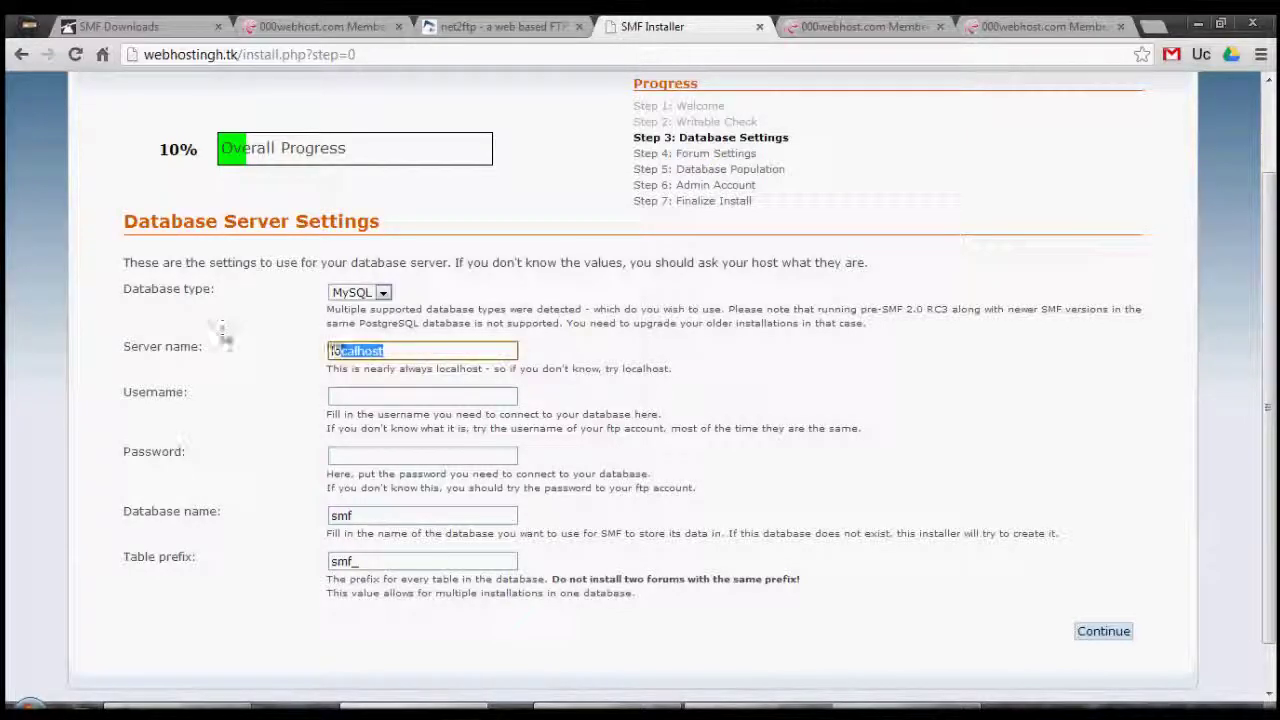
pyautogui.hotkey('ctrl', 'v')
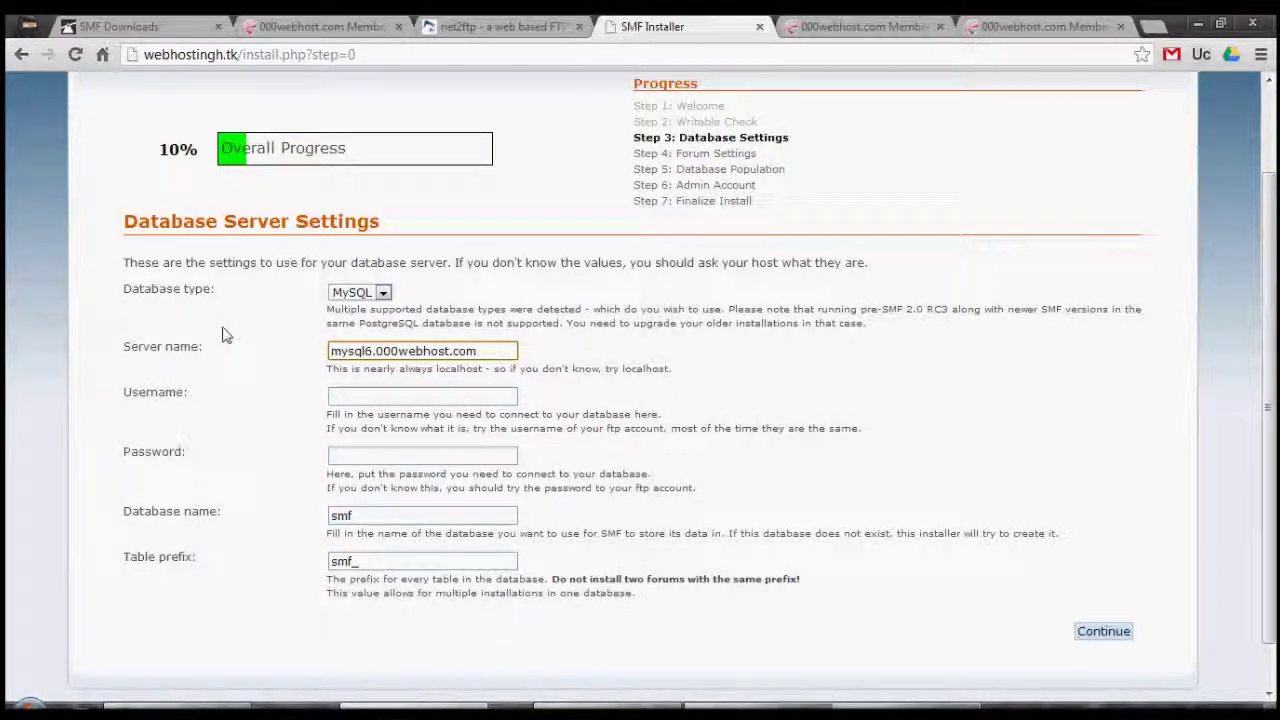
pyautogui.click(472, 26)
pyautogui.click(807, 26)
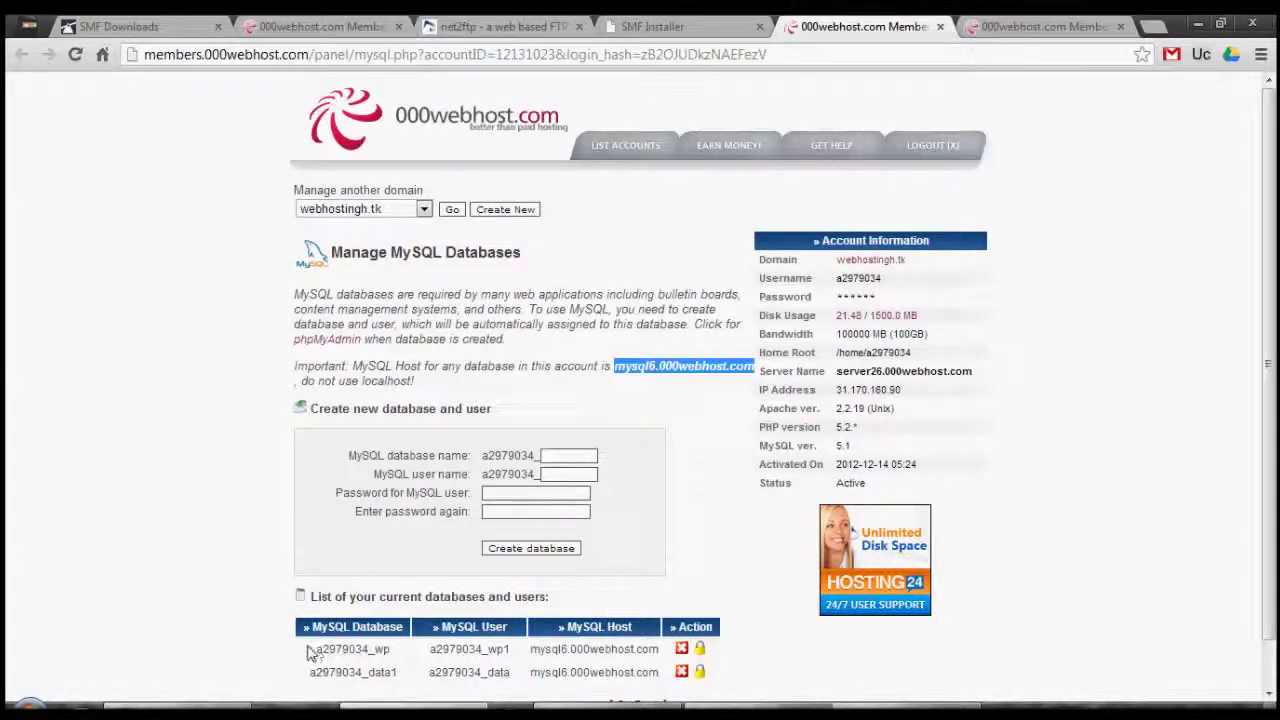
pyautogui.moveTo(310, 650); pyautogui.dragTo(392, 650)
pyautogui.rightClick(366, 646)
pyautogui.click(410, 589)
pyautogui.click(652, 26)
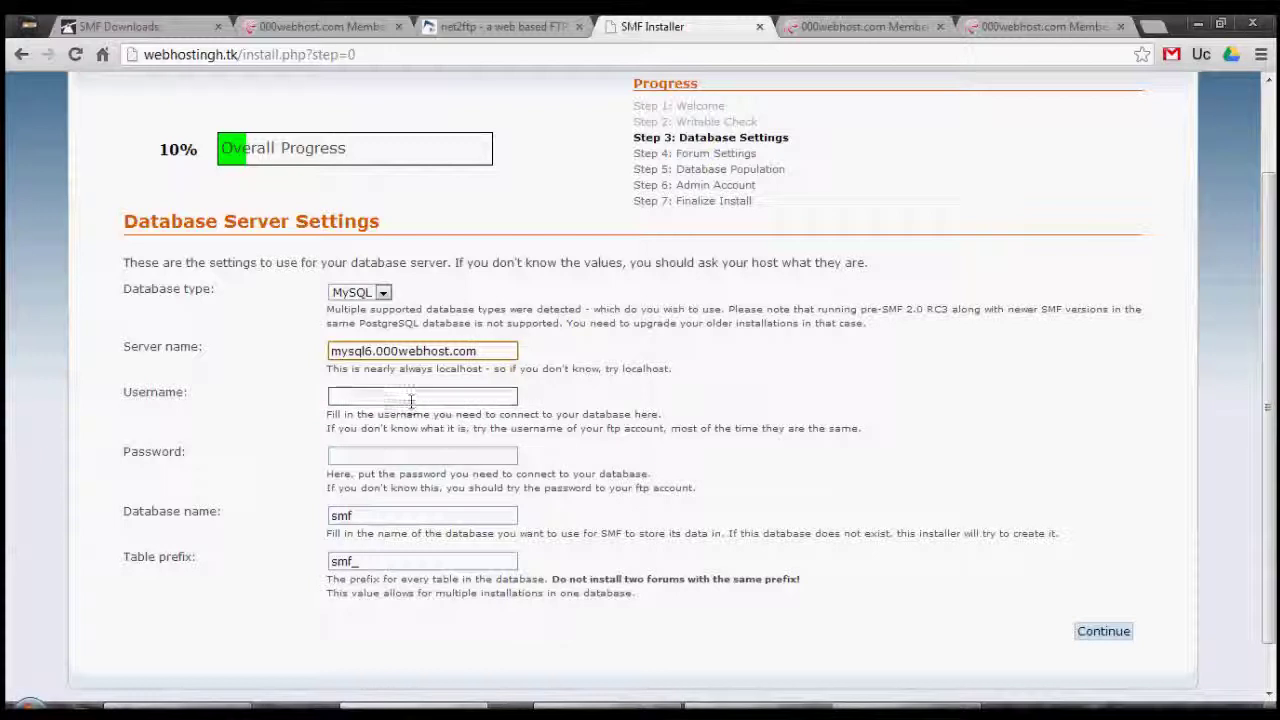
pyautogui.click(372, 512)
pyautogui.doubleClick(372, 512)
pyautogui.hotkey('ctrl', 'v')
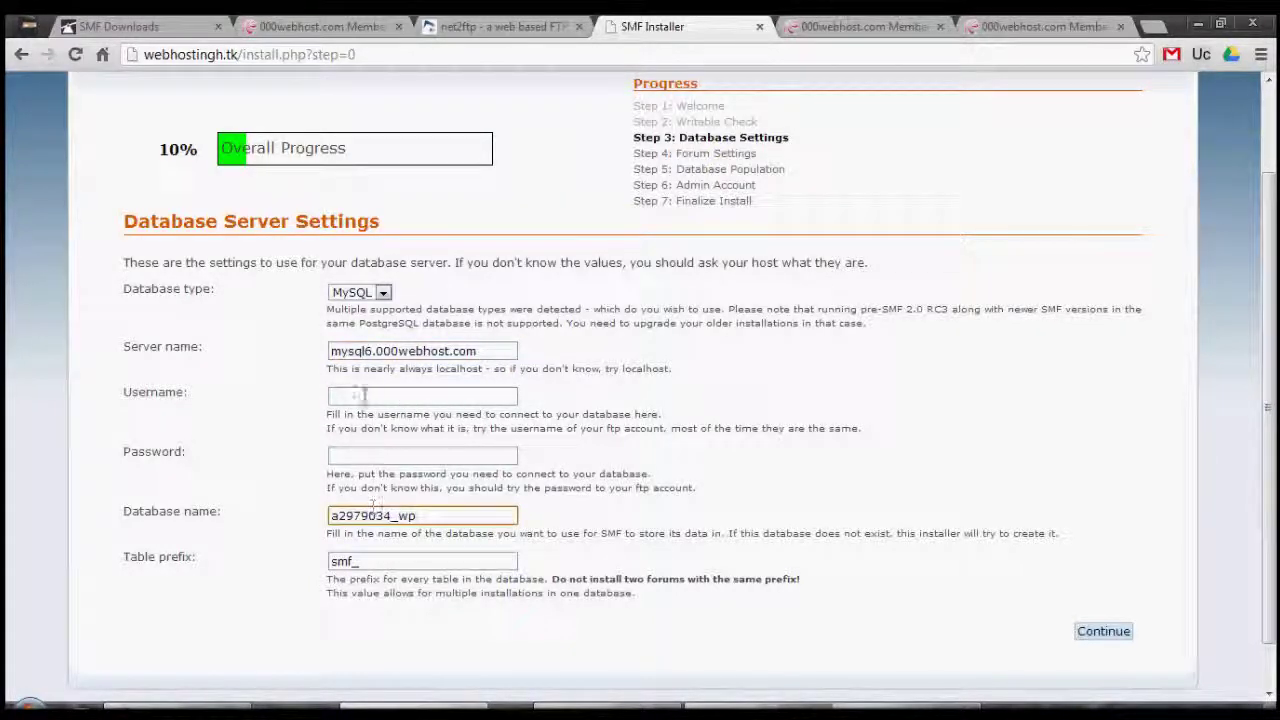
# Enter the copied MySQL user name and its password, then submit the database settings.
pyautogui.click(363, 396)
pyautogui.click(860, 26)
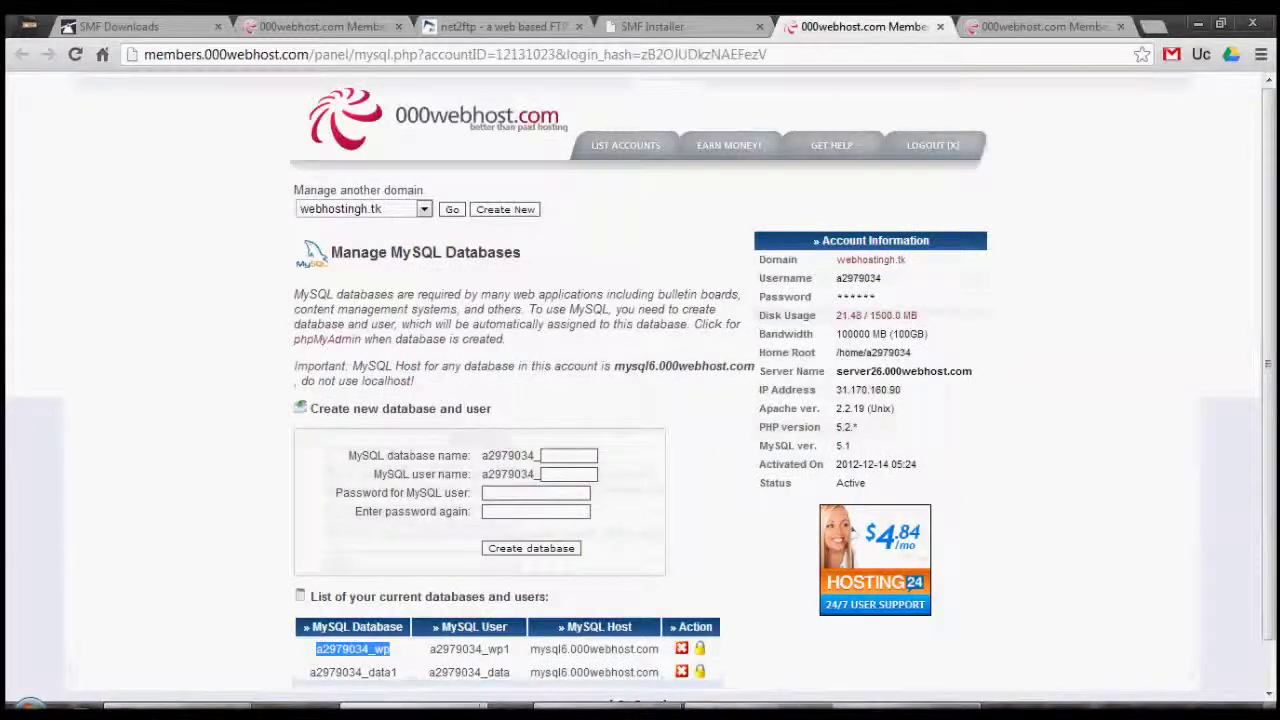
pyautogui.moveTo(429, 649); pyautogui.dragTo(508, 649)
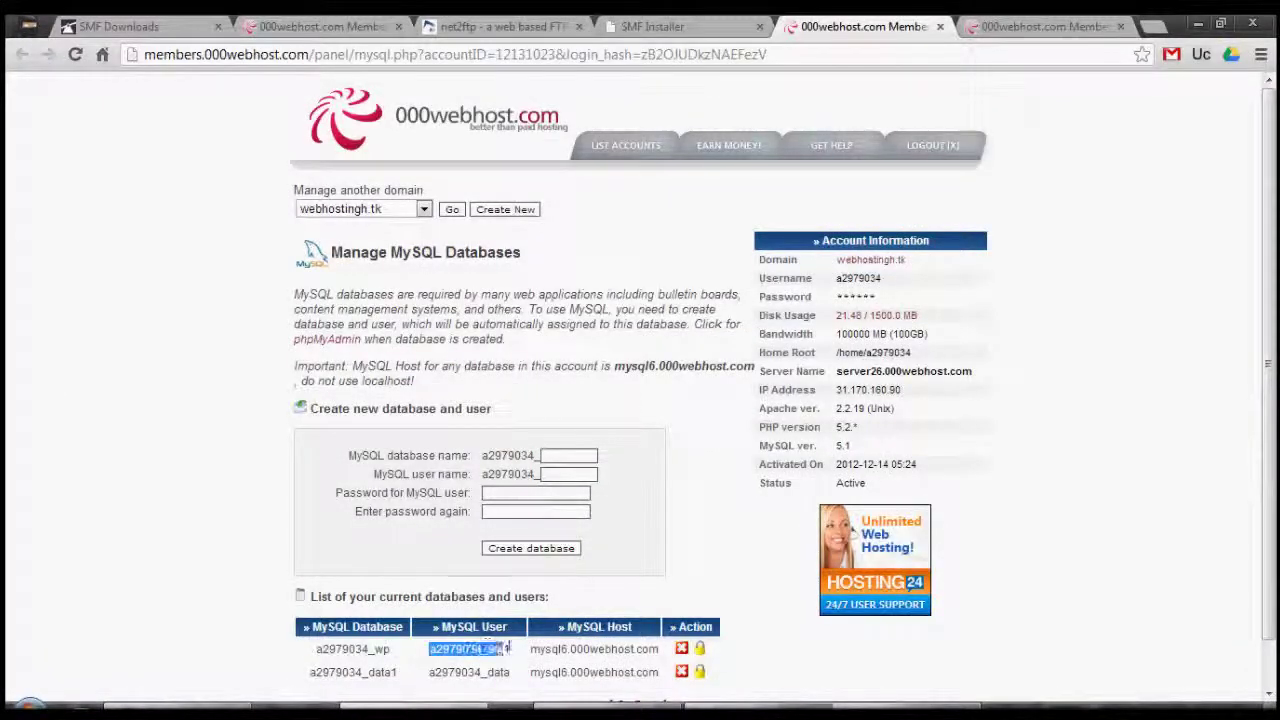
pyautogui.rightClick(508, 649)
pyautogui.click(530, 588)
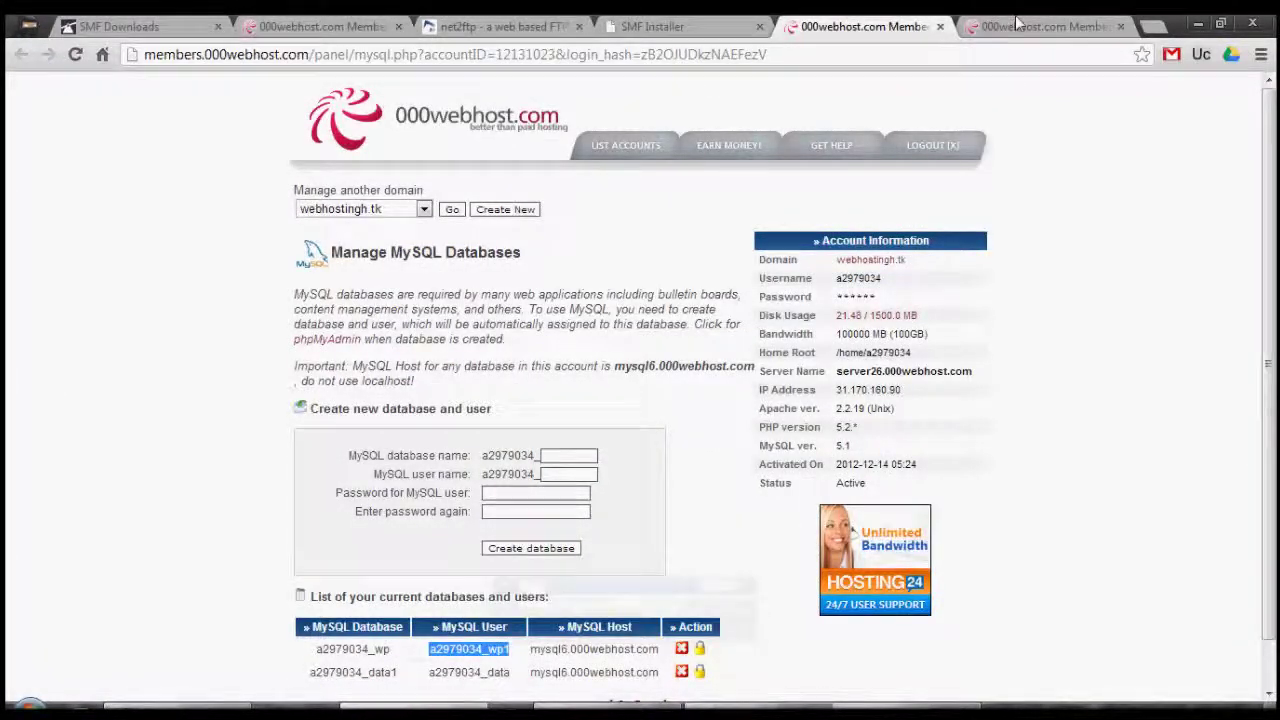
pyautogui.click(1017, 22)
pyautogui.click(612, 26)
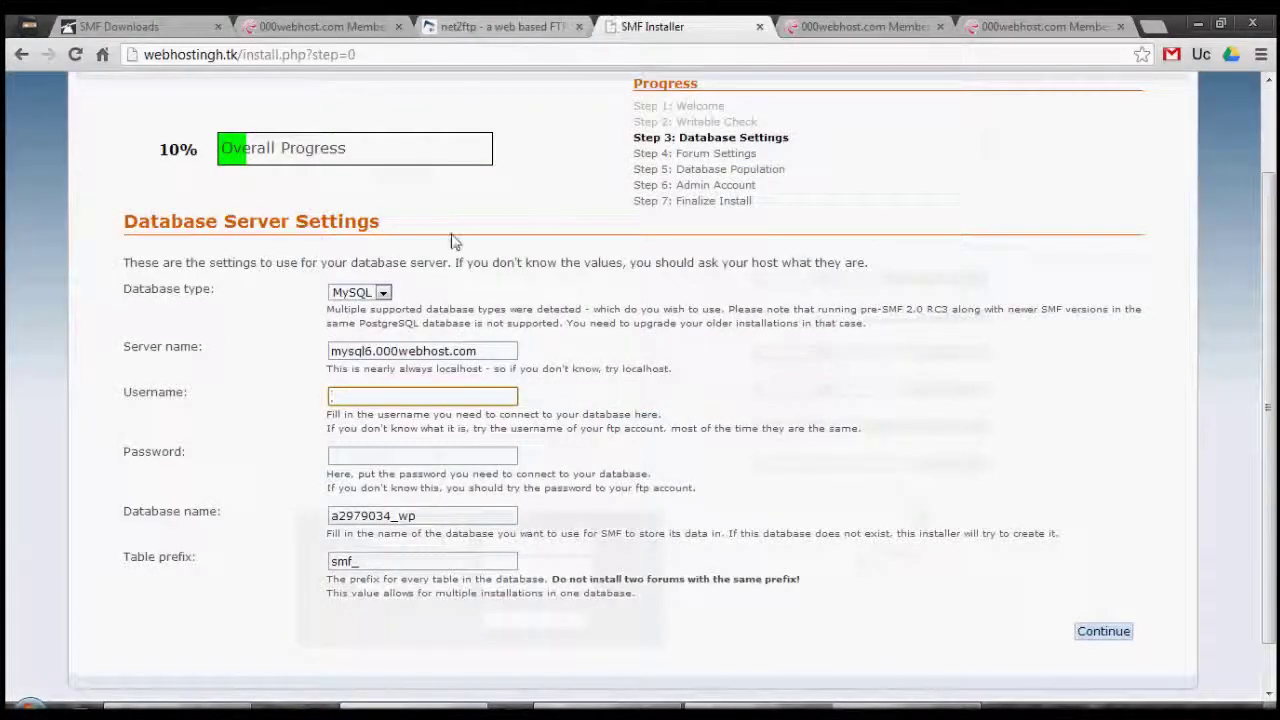
pyautogui.hotkey('ctrl', 'v')
pyautogui.click(386, 457)
pyautogui.write('••')
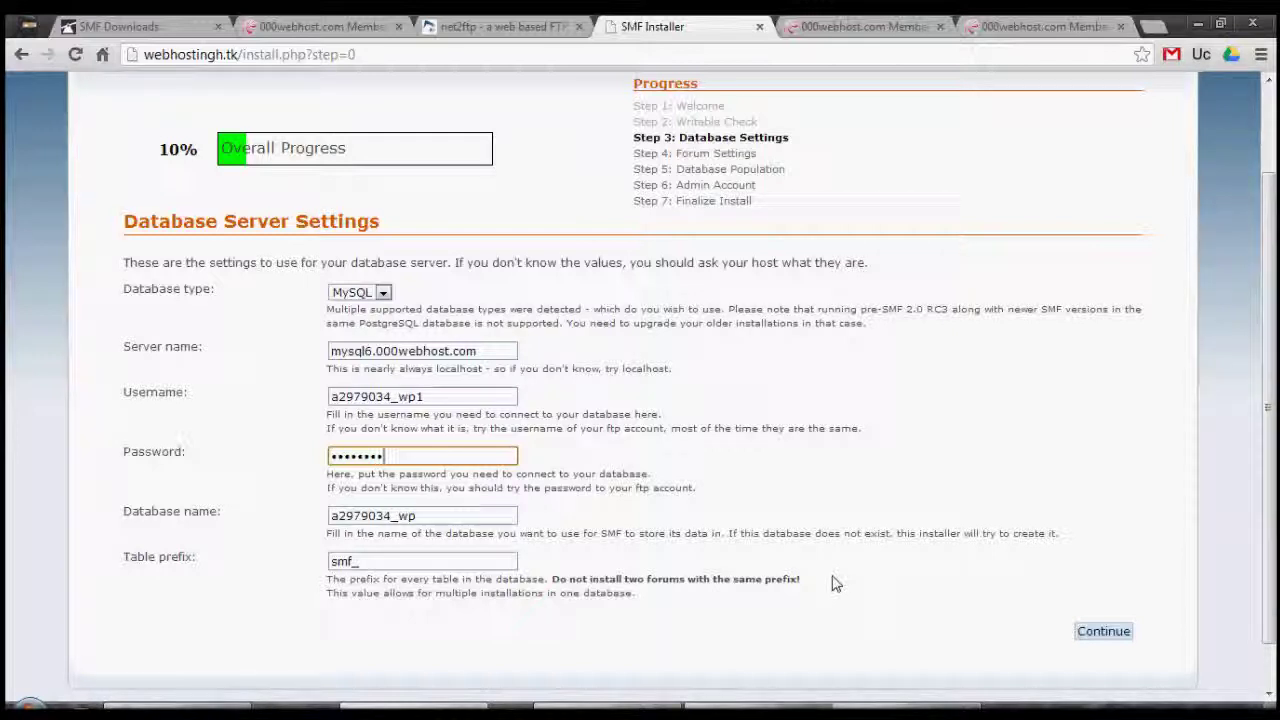
pyautogui.click(1112, 636)
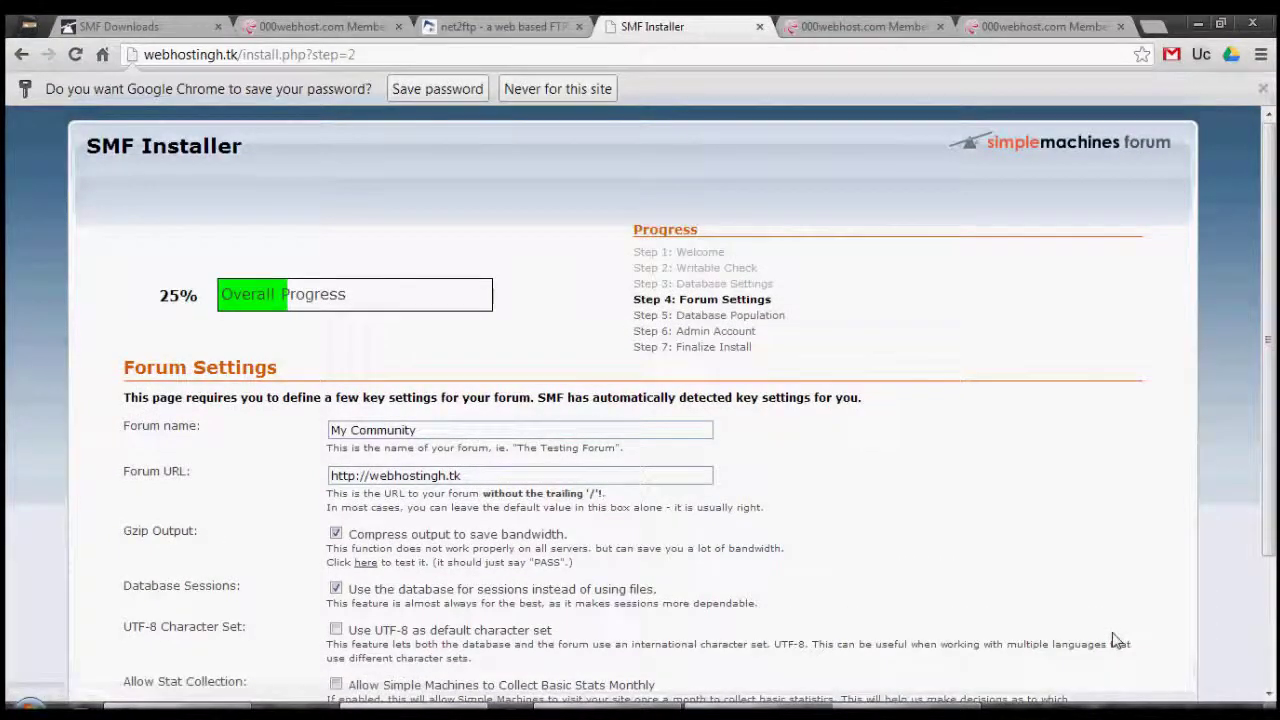
pyautogui.click(1262, 88)
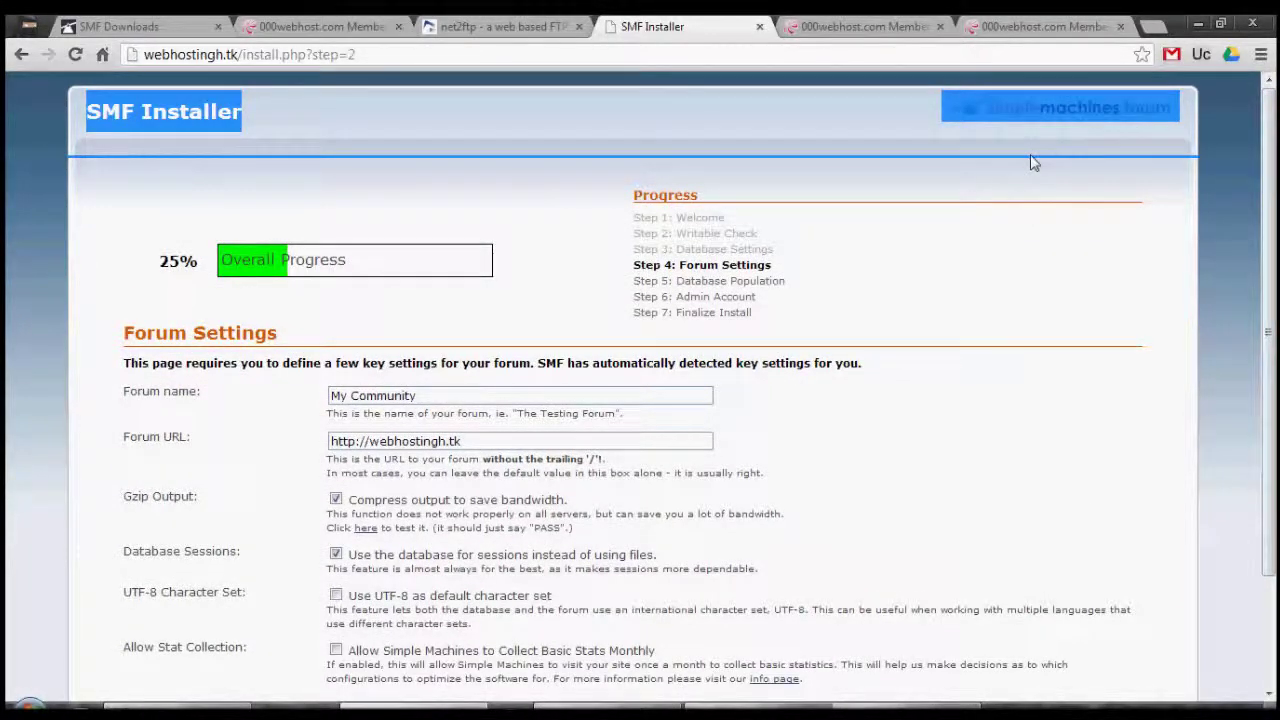
pyautogui.scroll(-3, 1275, 258)
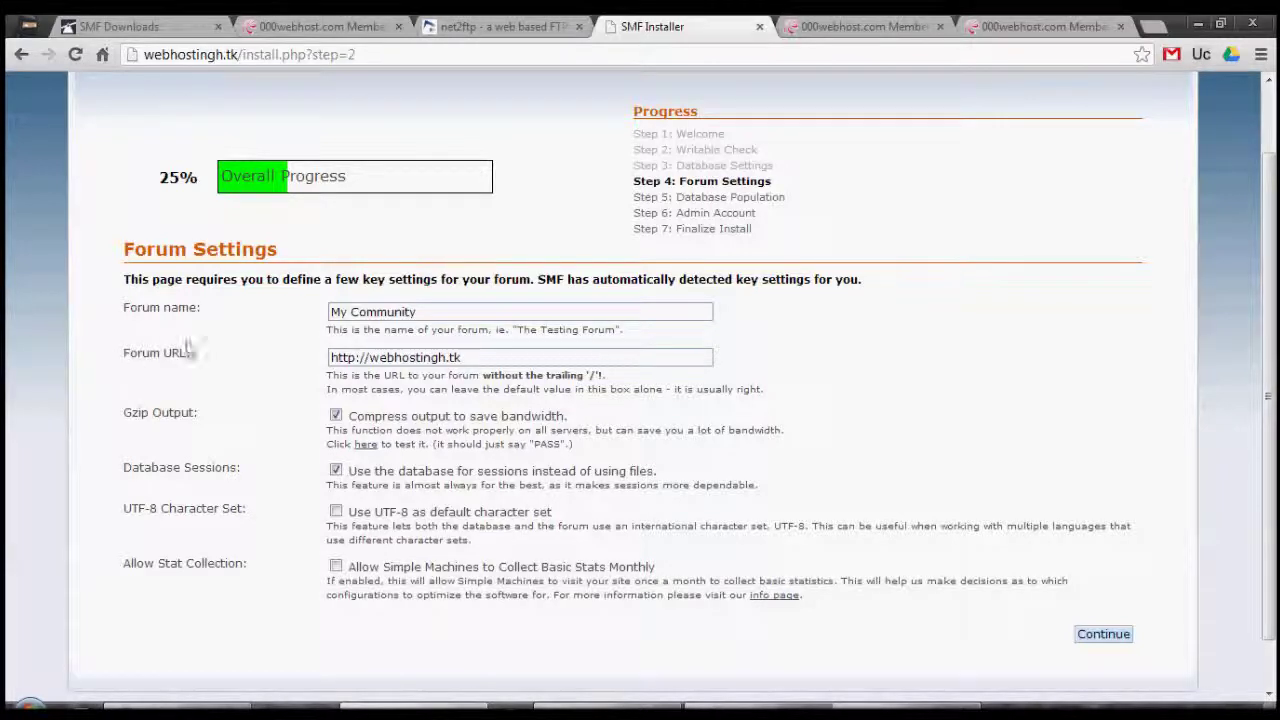
pyautogui.click(485, 352)
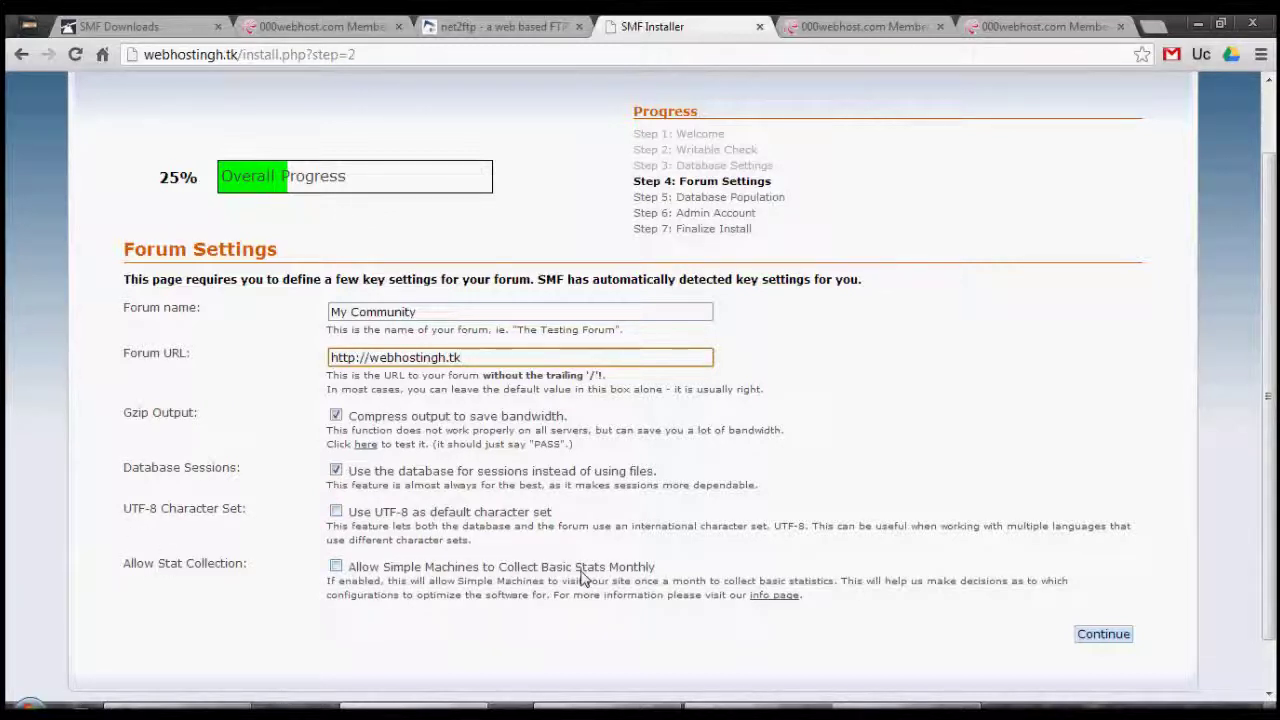
pyautogui.click(1100, 634)
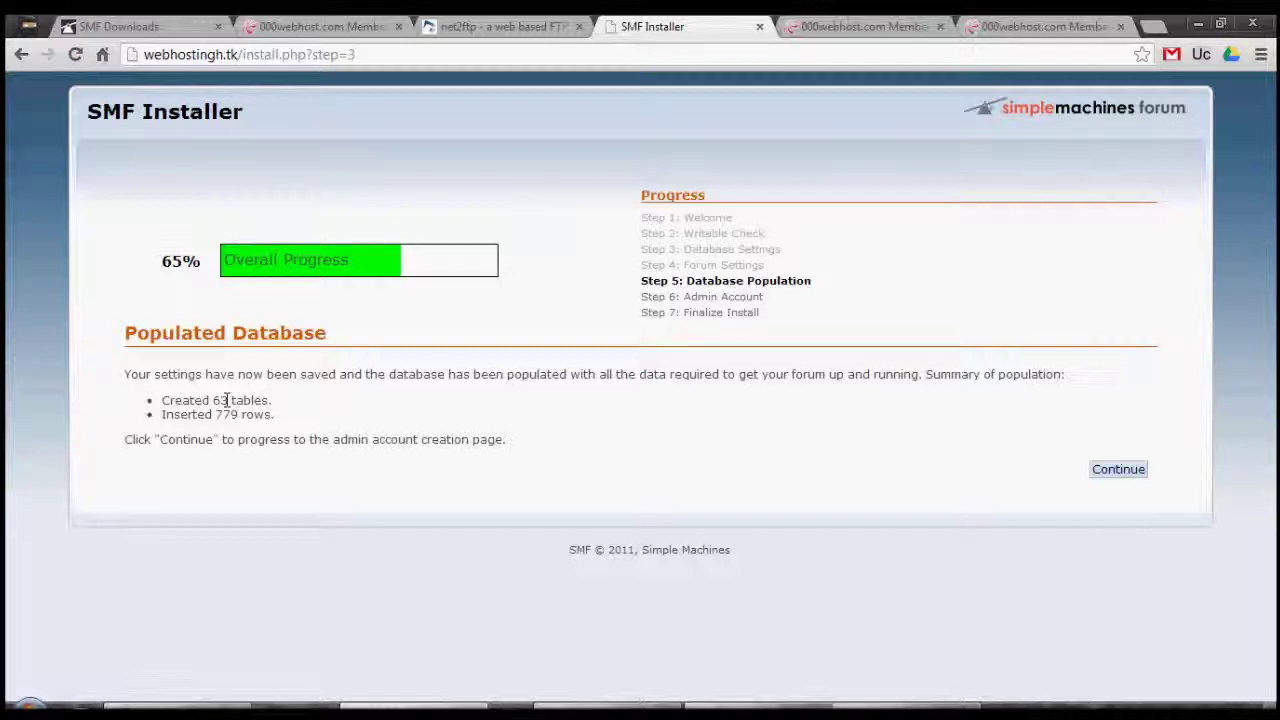
# Set the administrator username to admin and enter the admin password in both fields.
pyautogui.click(1118, 470)
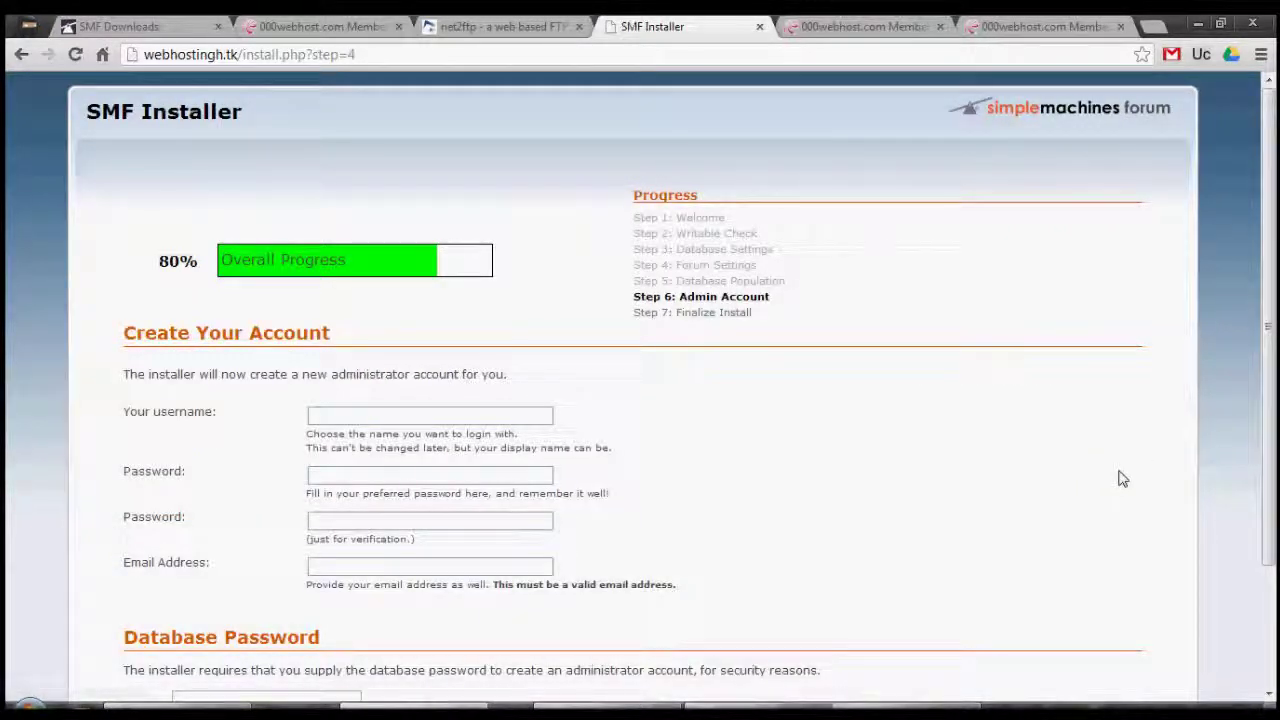
pyautogui.click(450, 412)
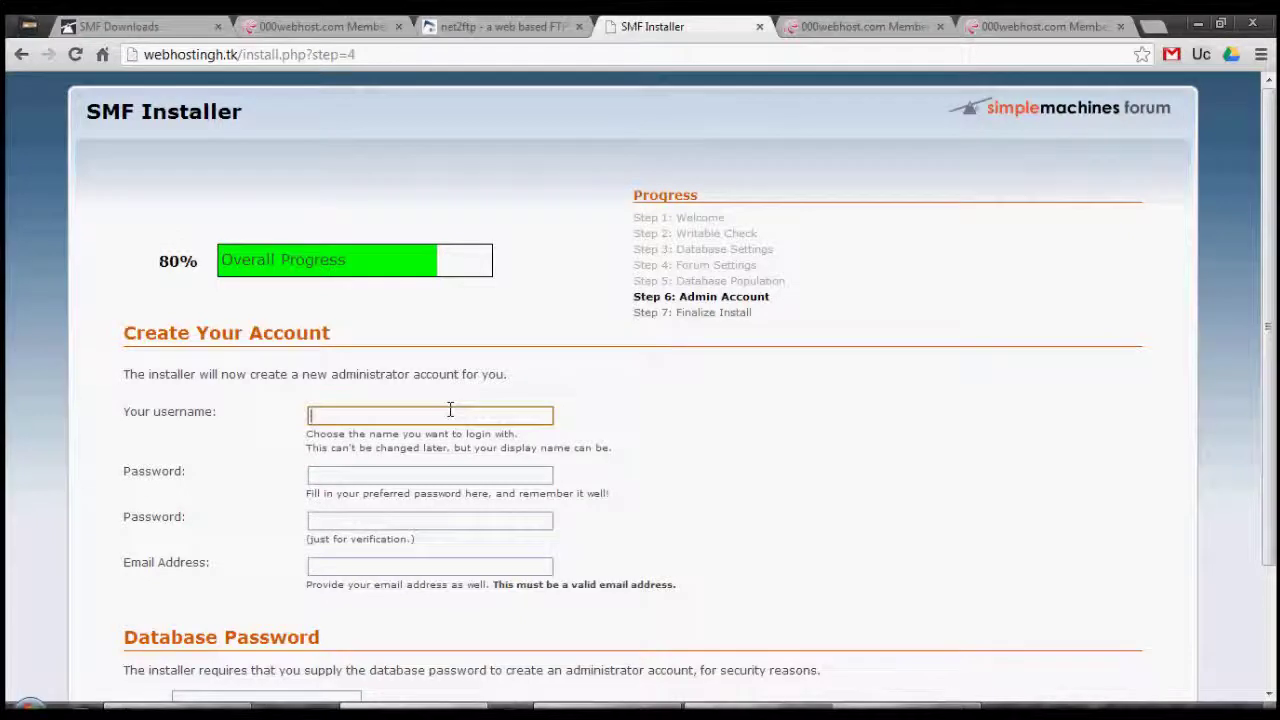
pyautogui.click(450, 410)
pyautogui.click(431, 436)
pyautogui.click(419, 472)
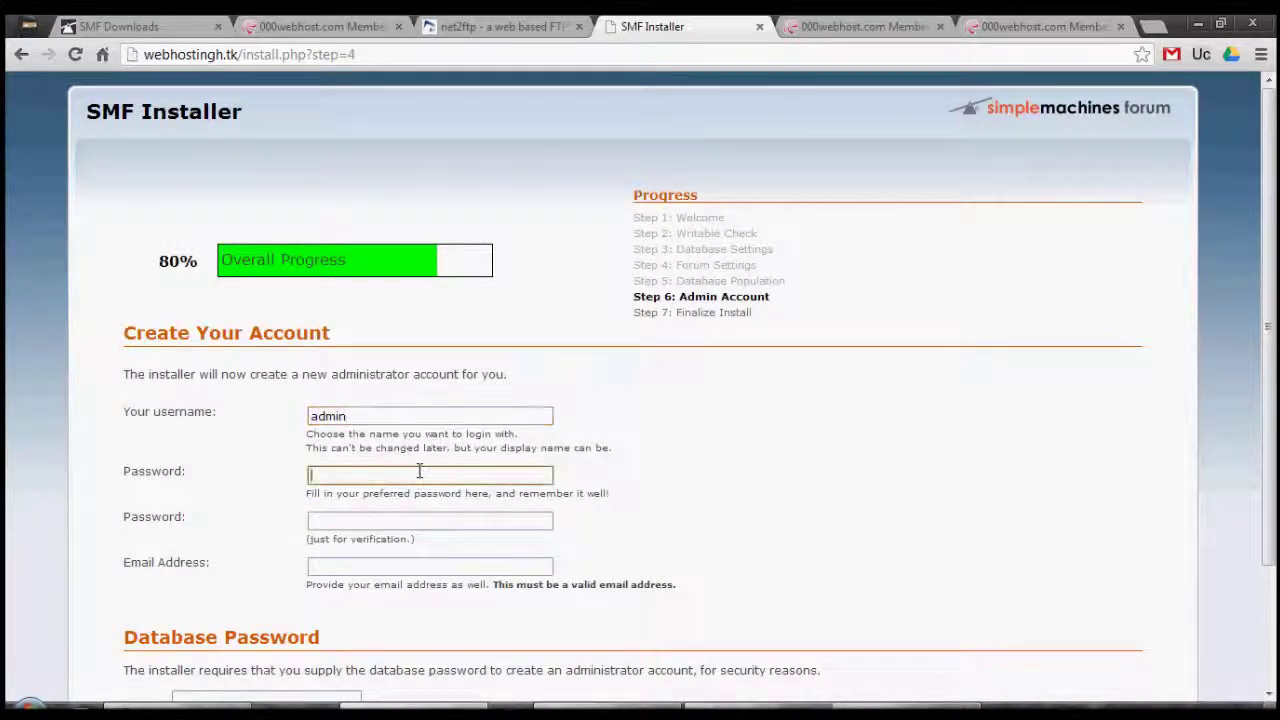
pyautogui.write('admin')
pyautogui.press('Tab')
pyautogui.write('admin1234')
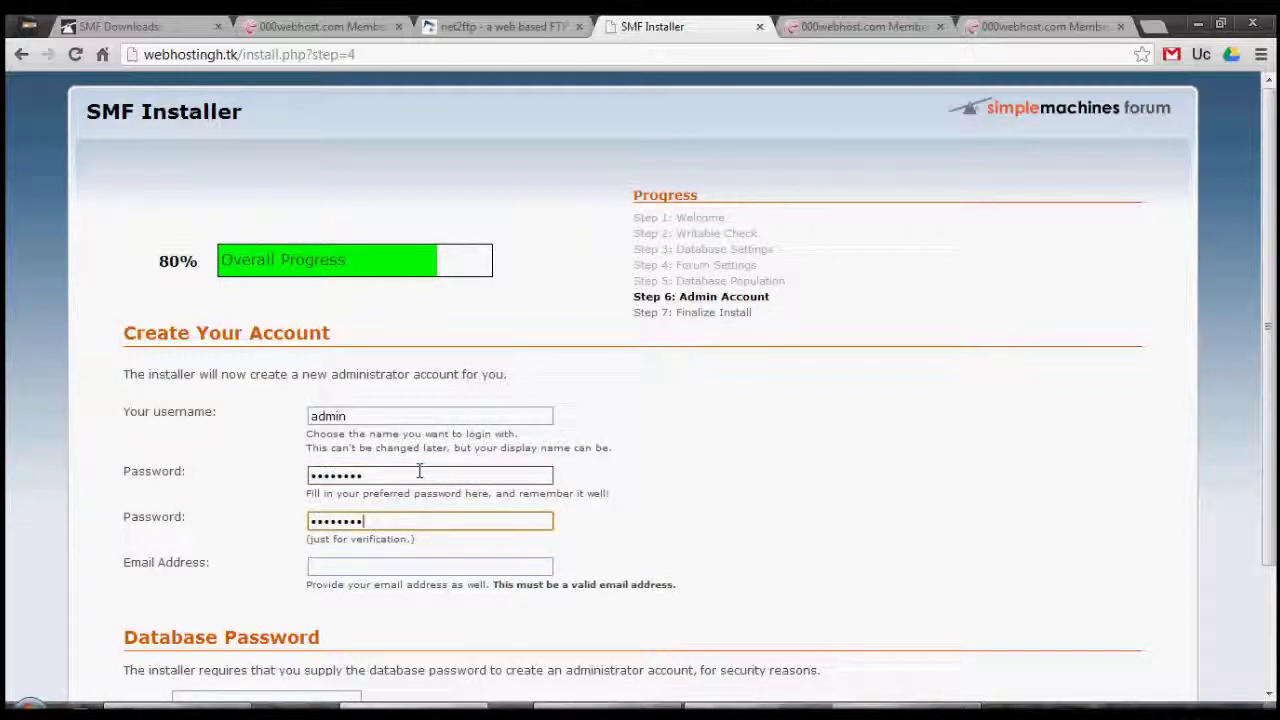
# Fill in the admin e-mail from autofill, enter the database password, and submit the account.
pyautogui.doubleClick(369, 560)
pyautogui.click(369, 566)
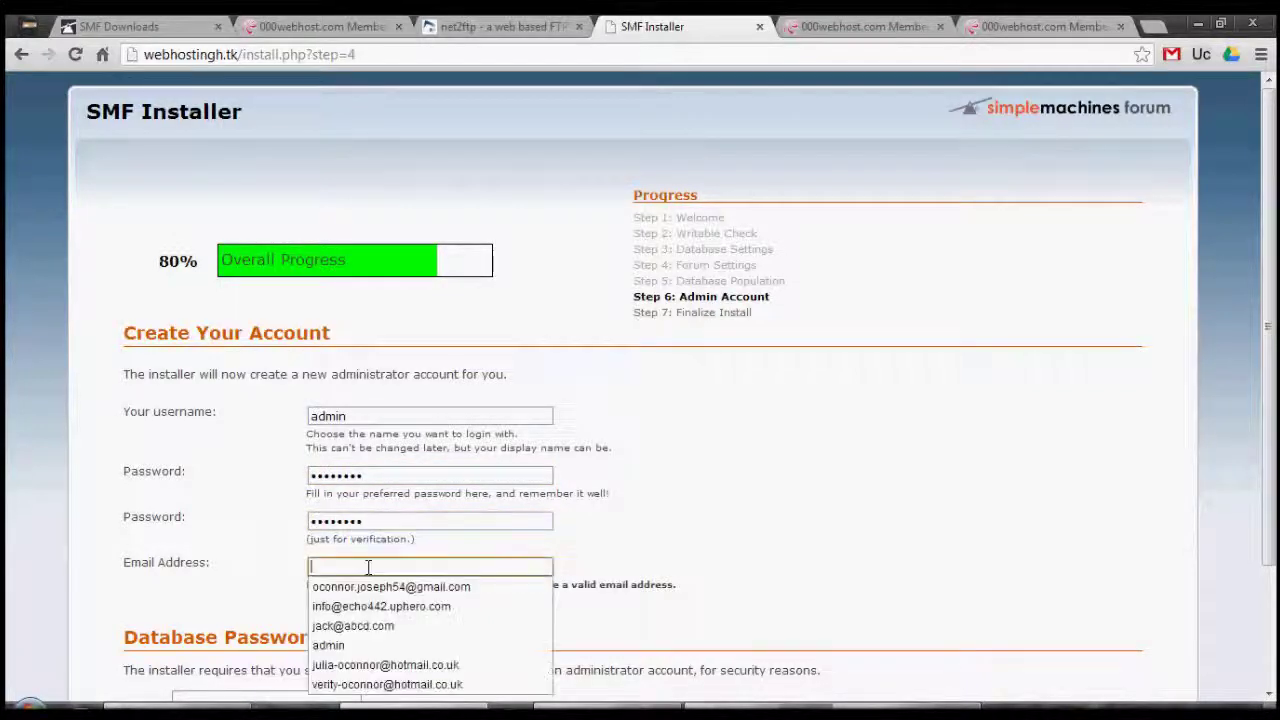
pyautogui.click(371, 606)
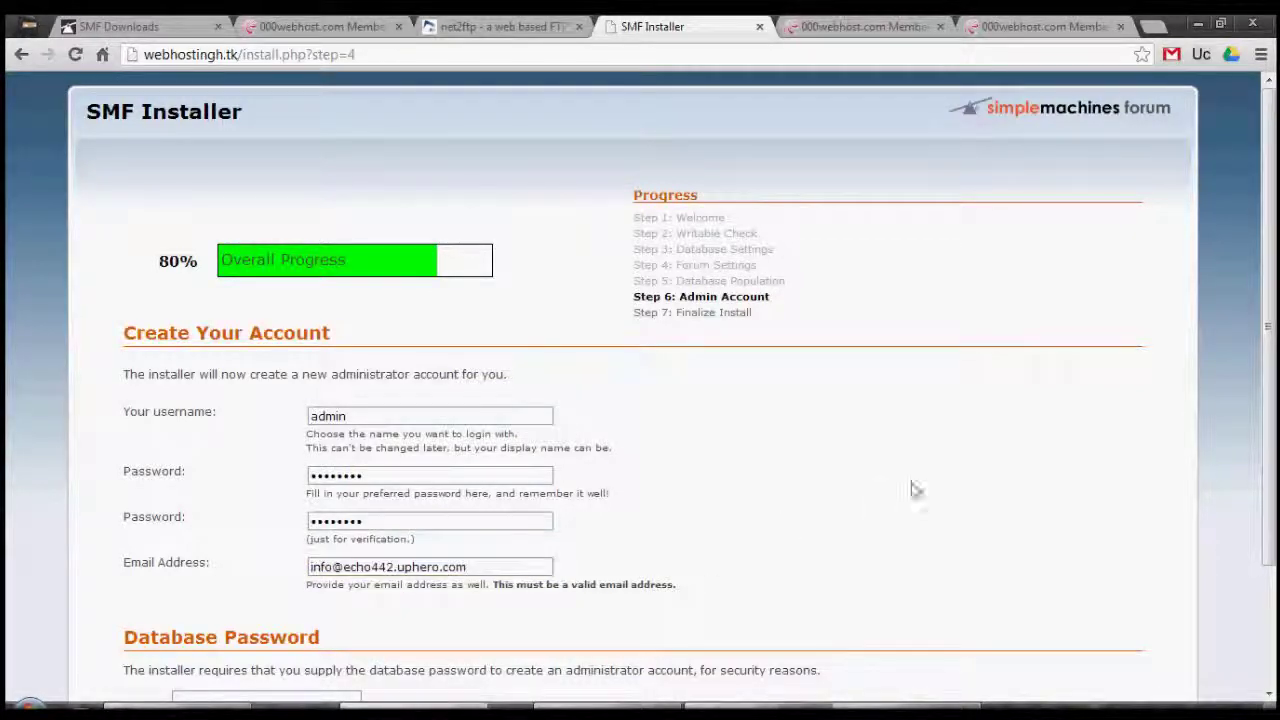
pyautogui.scroll(-3, 1270, 420)
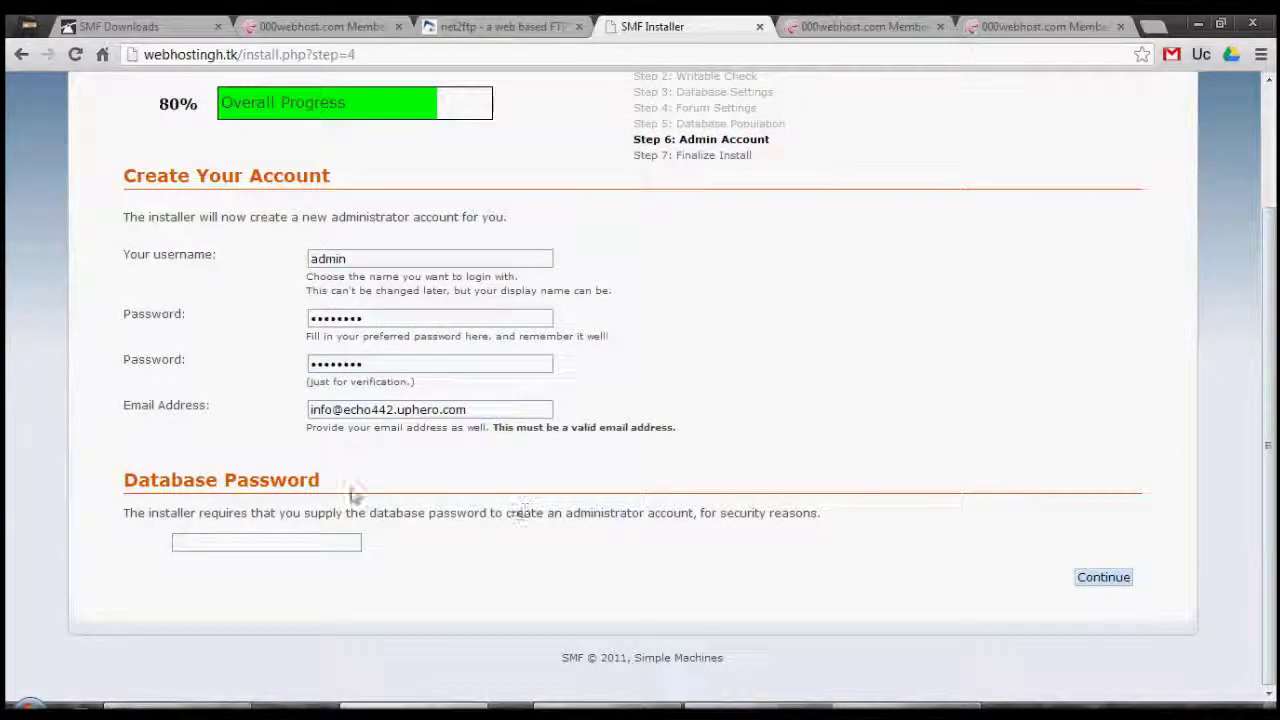
pyautogui.click(210, 540)
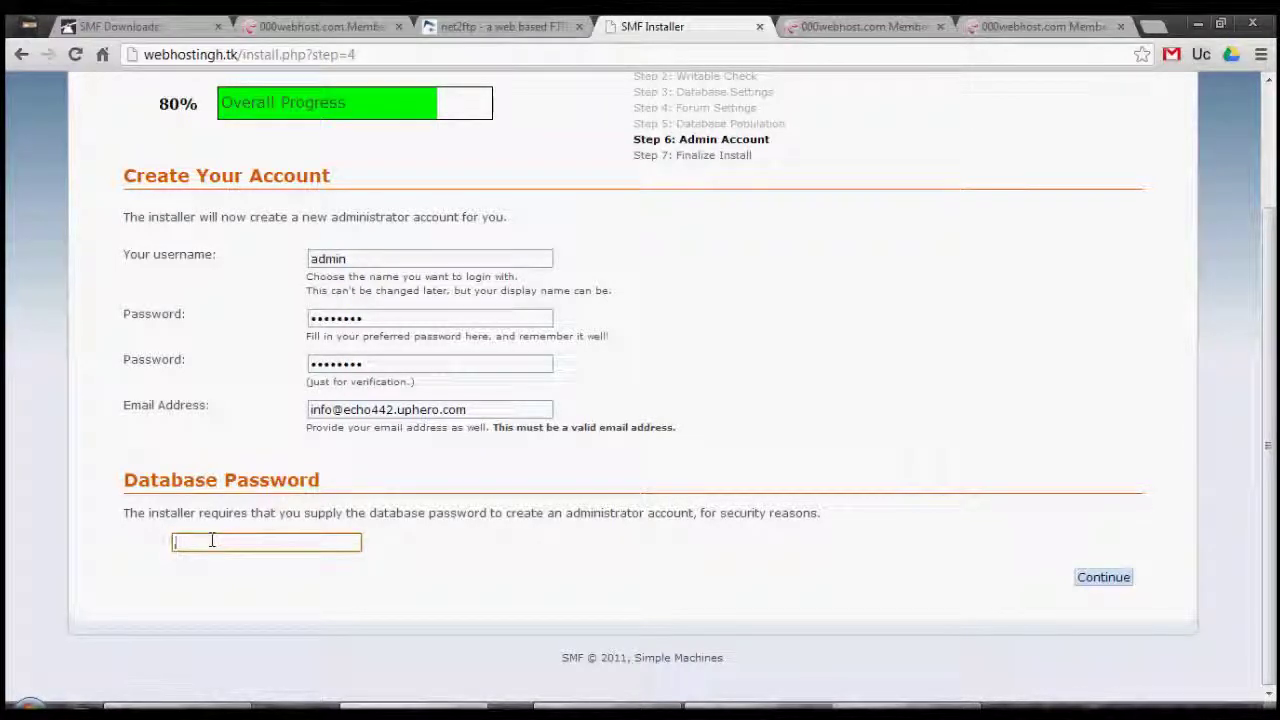
pyautogui.write('********')
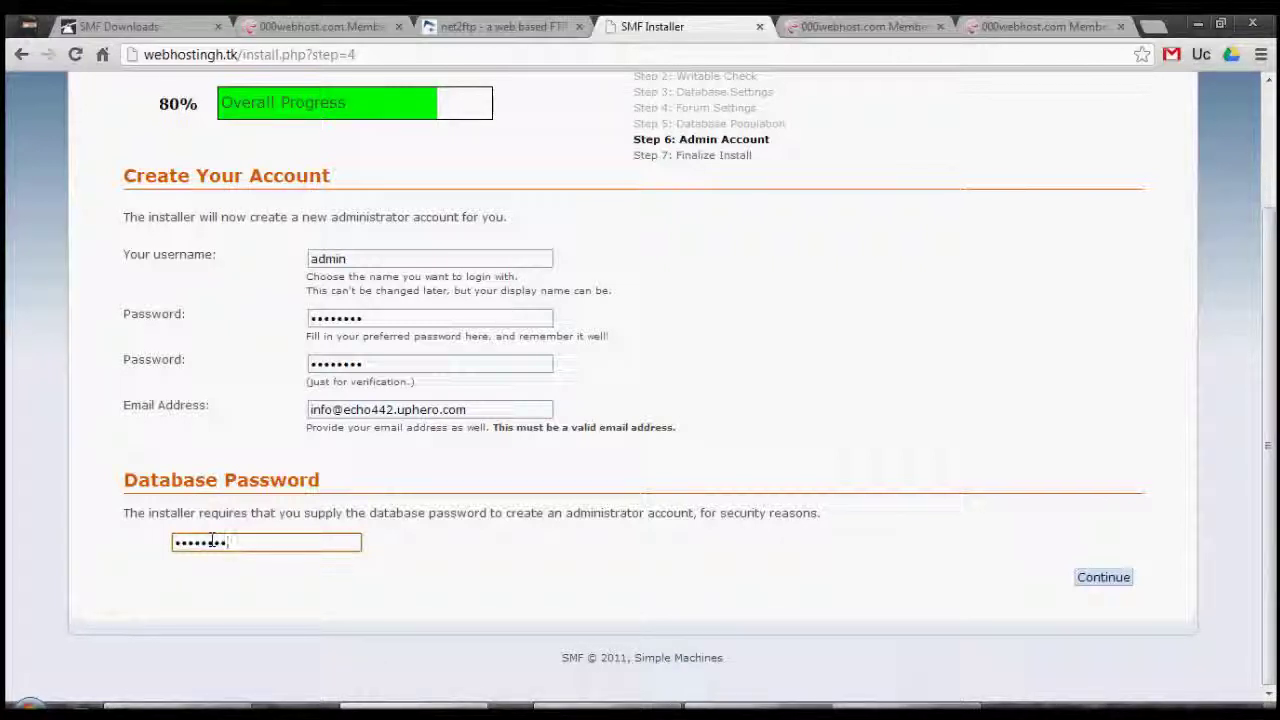
pyautogui.click(1083, 585)
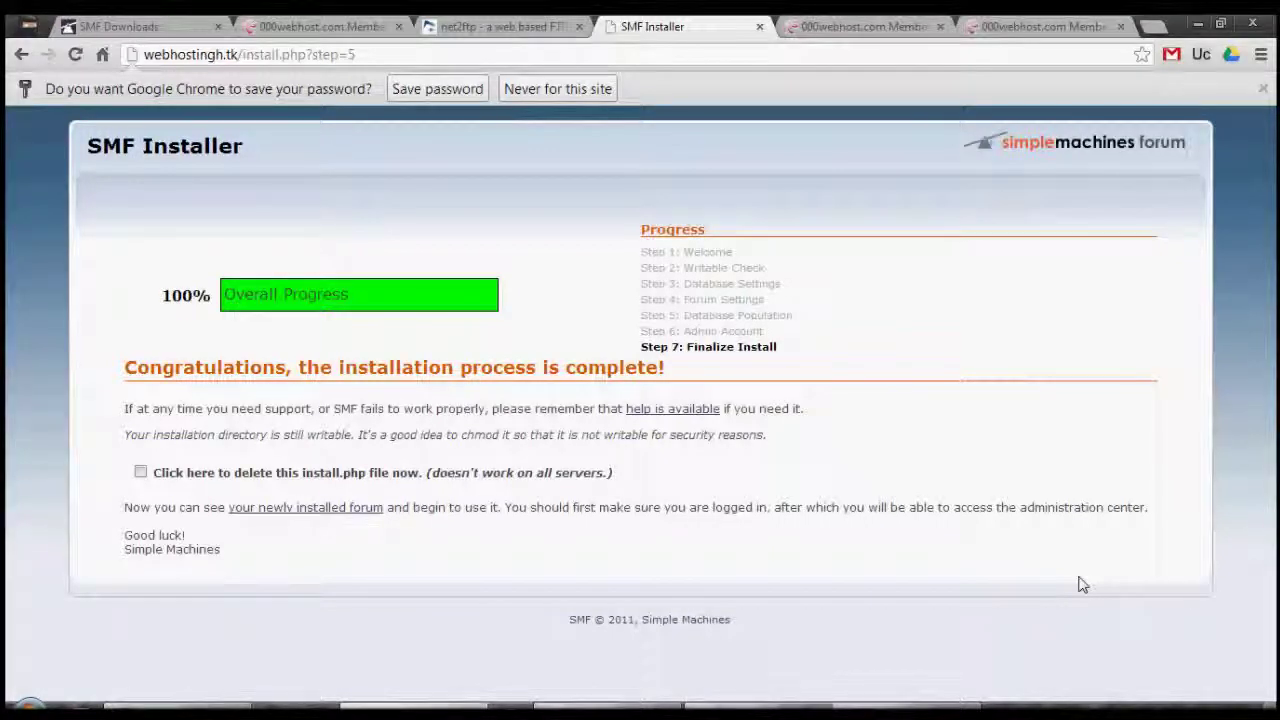
# Dismiss the save-password bar, tick deleting install.php, and open the new My Community forum.
pyautogui.click(1263, 90)
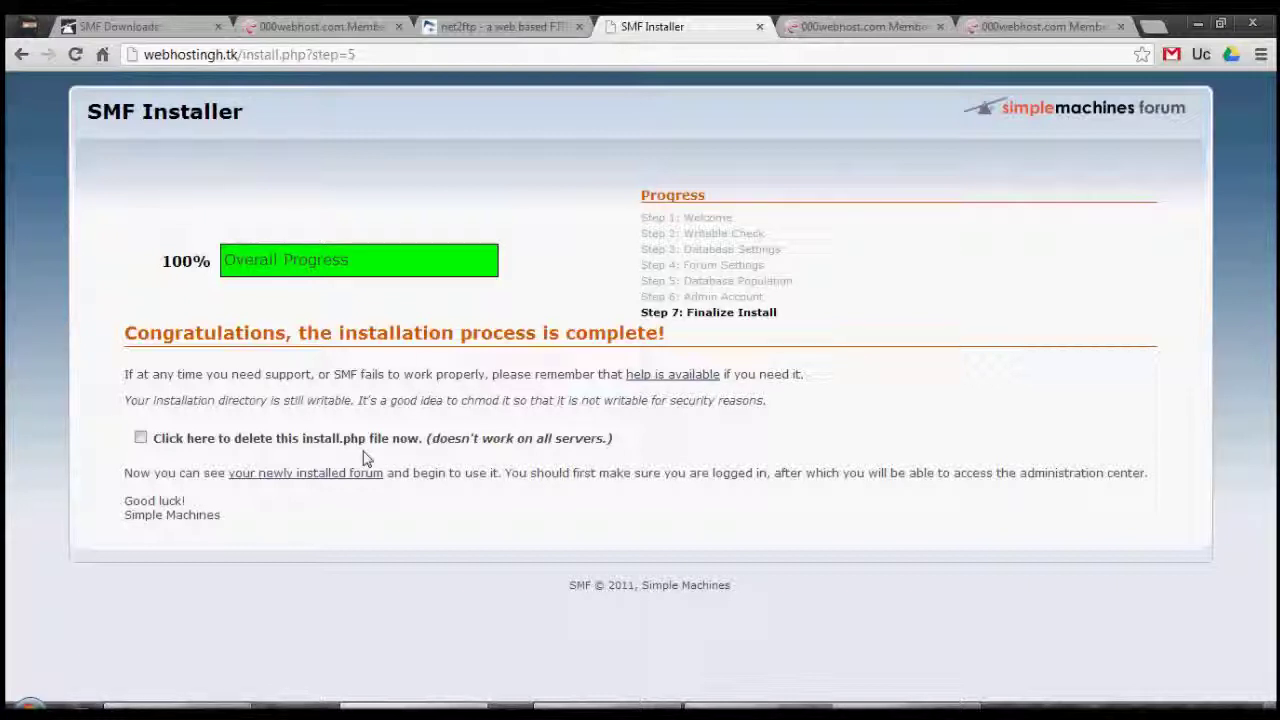
pyautogui.click(177, 441)
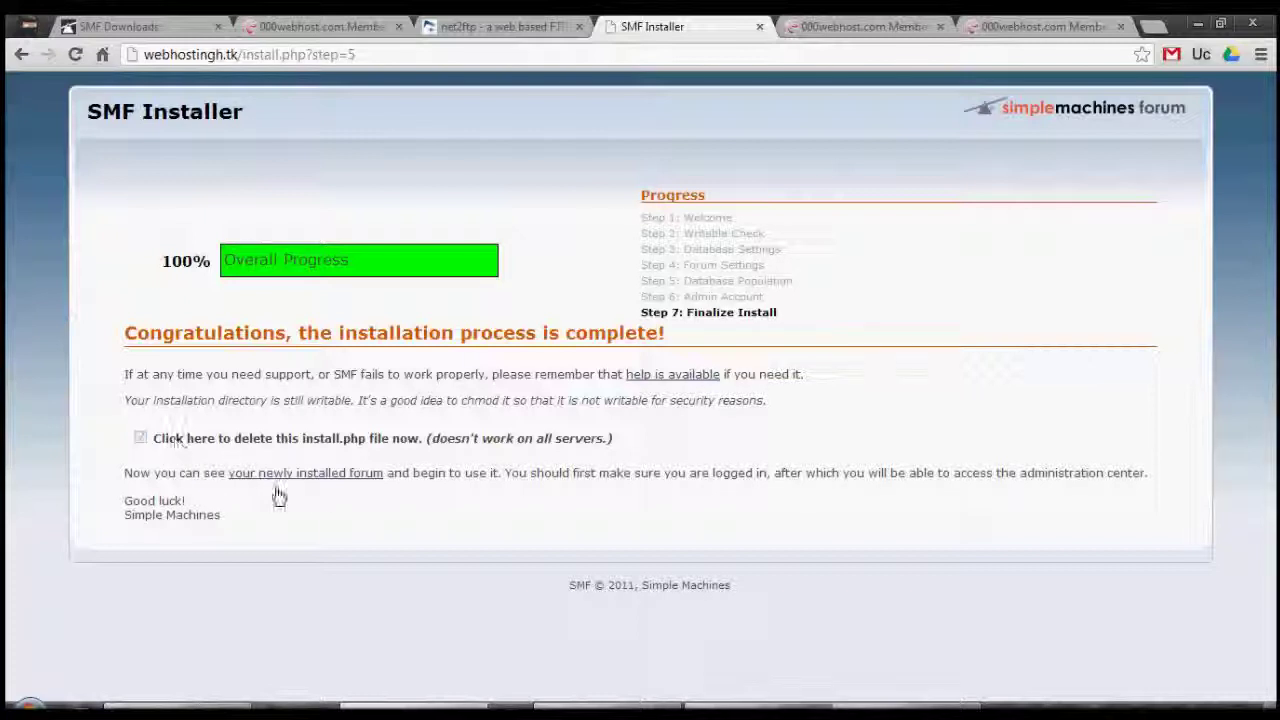
pyautogui.click(363, 476)
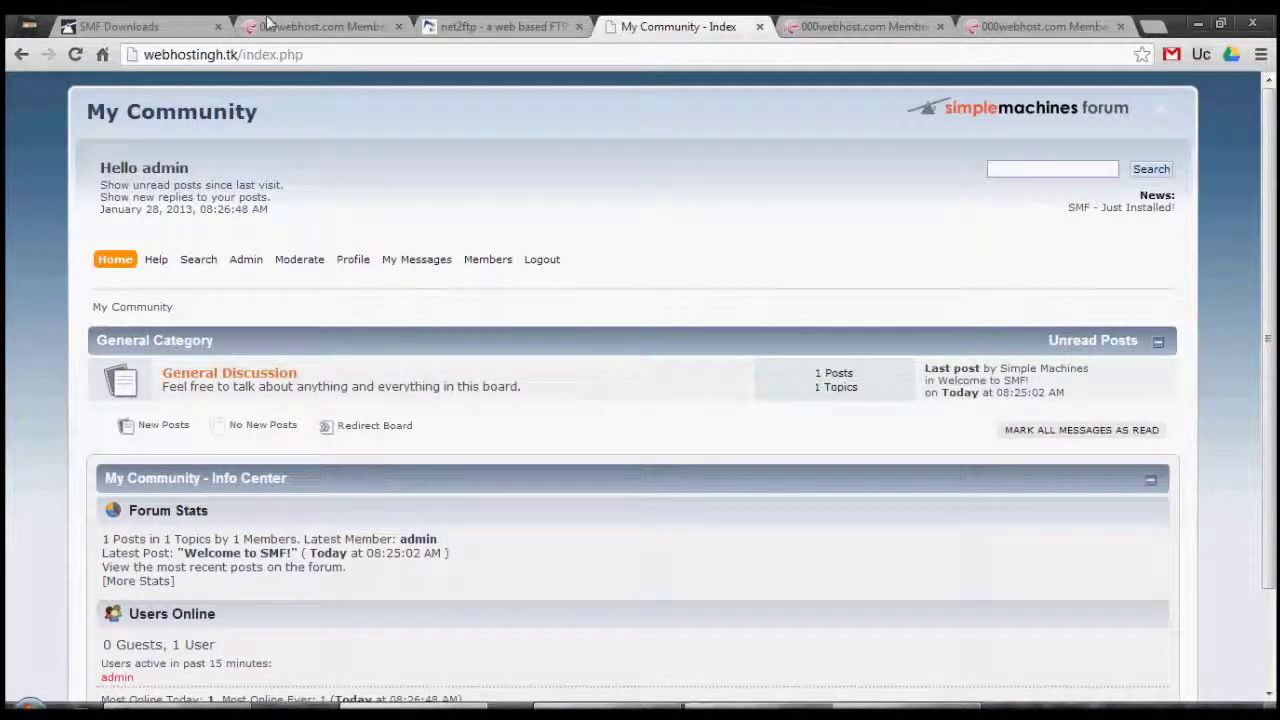
pyautogui.click(140, 26)
pyautogui.click(680, 26)
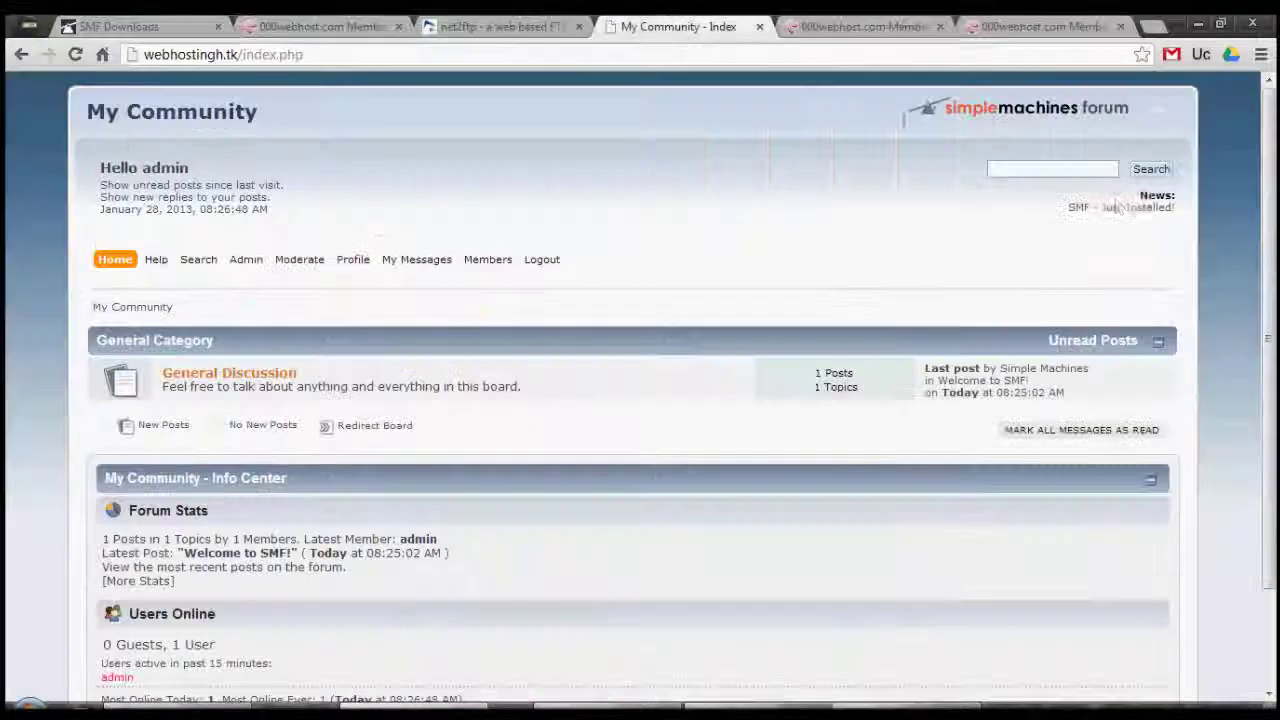
pyautogui.moveTo(1276, 170); pyautogui.dragTo(1276, 404)
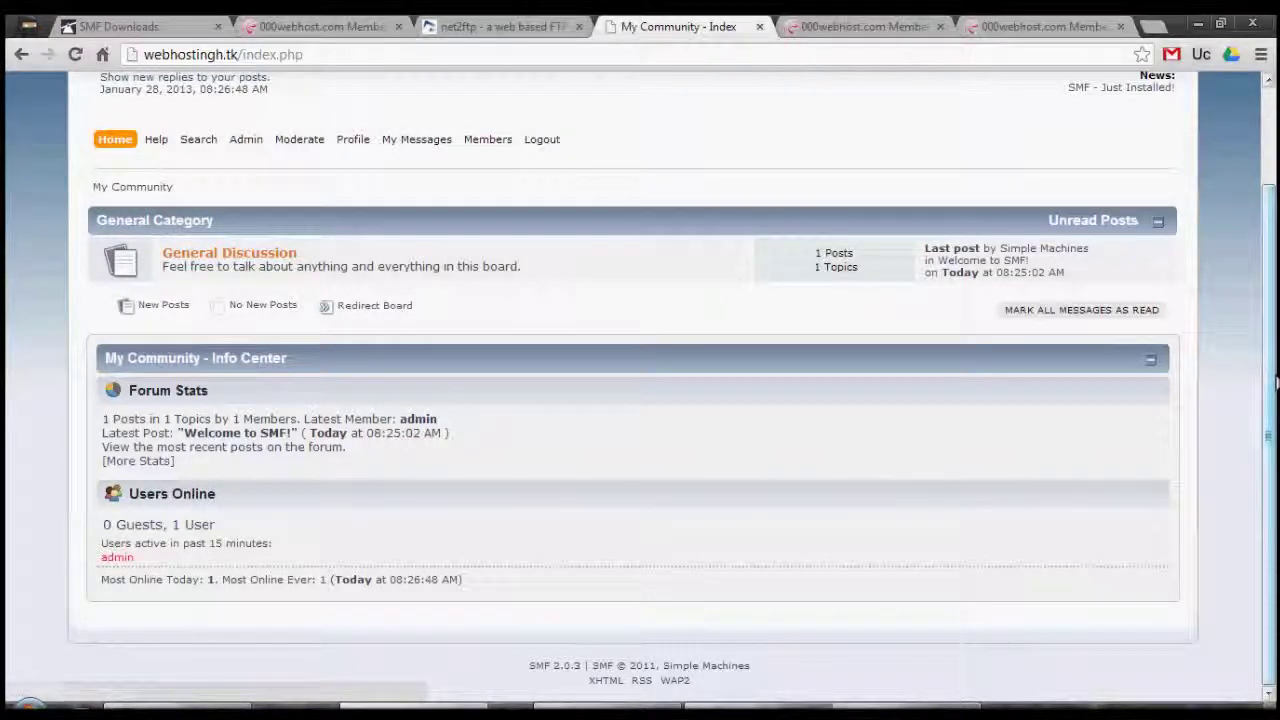
pyautogui.scroll(2, 1276, 382)
pyautogui.moveTo(250, 262)
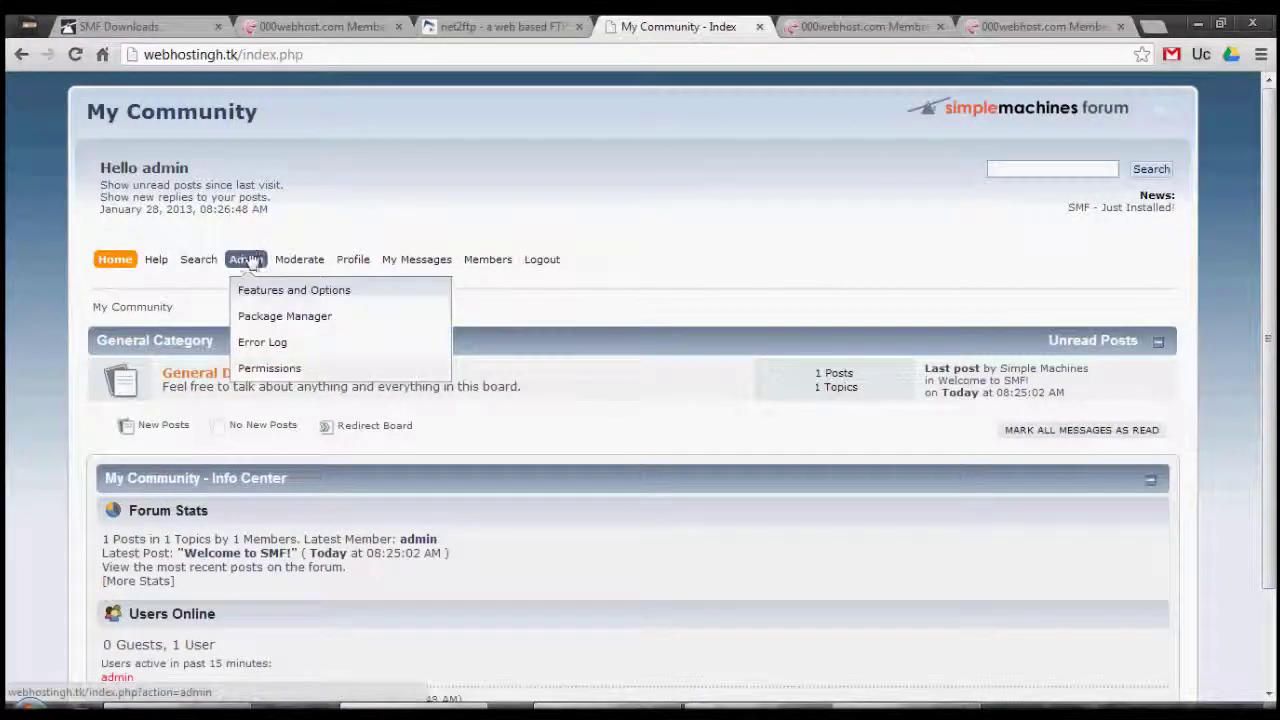